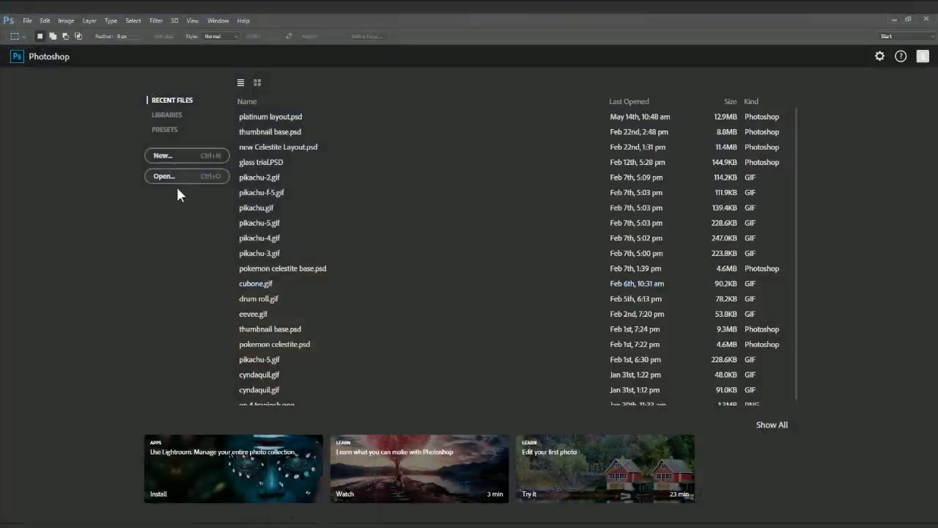
Step: Create a new 1920 × 1080 pixel Photoshop document named 'trial'
click(168, 156)
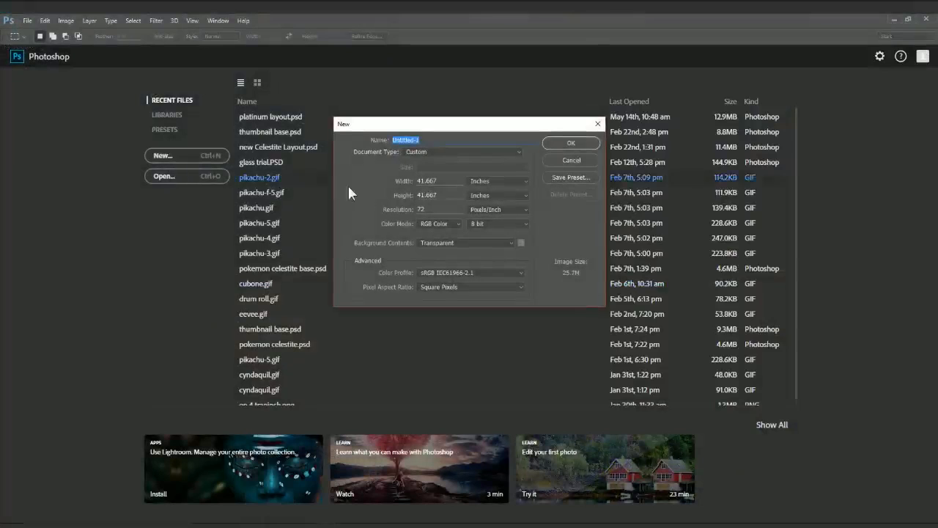
click(503, 180)
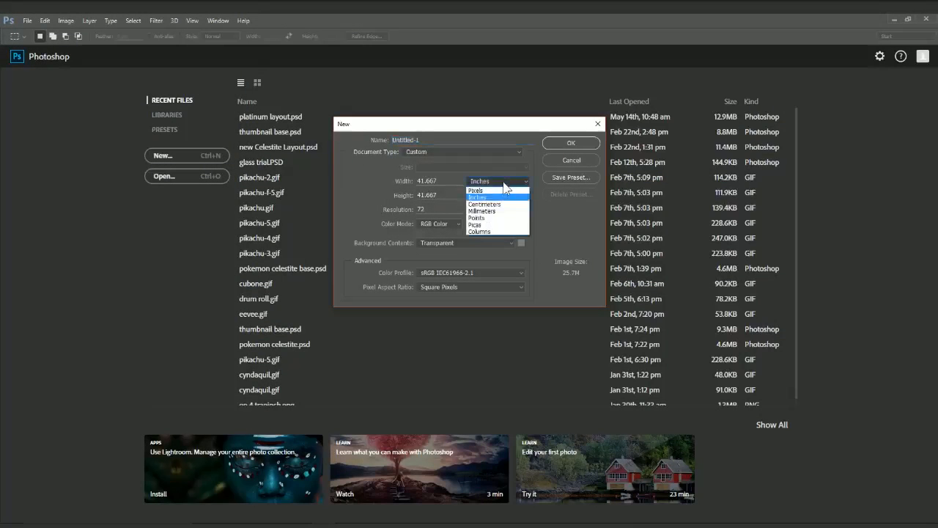
click(501, 192)
double_click(432, 180)
text(1920)
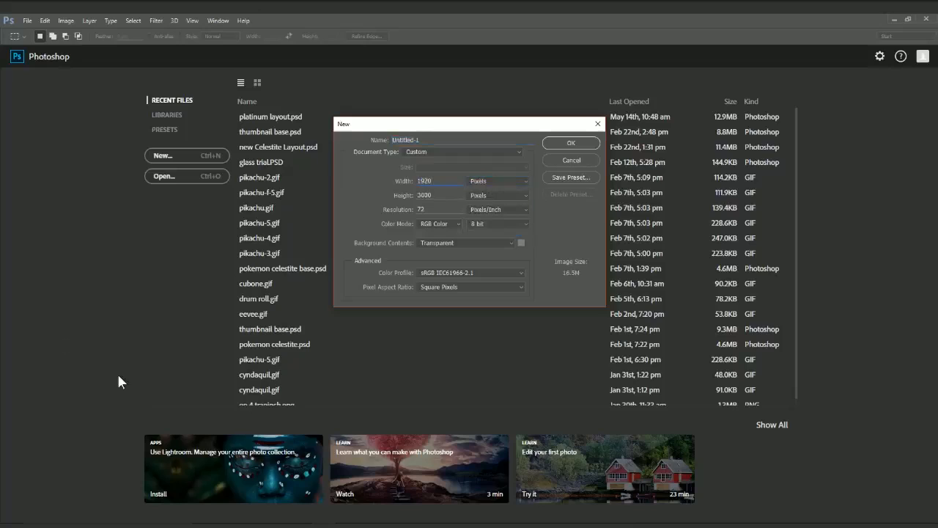
key(Tab)
text(18)
key(BackSpace)
text(080)
drag(431, 140, 393, 140)
text(trial)
key(Return)
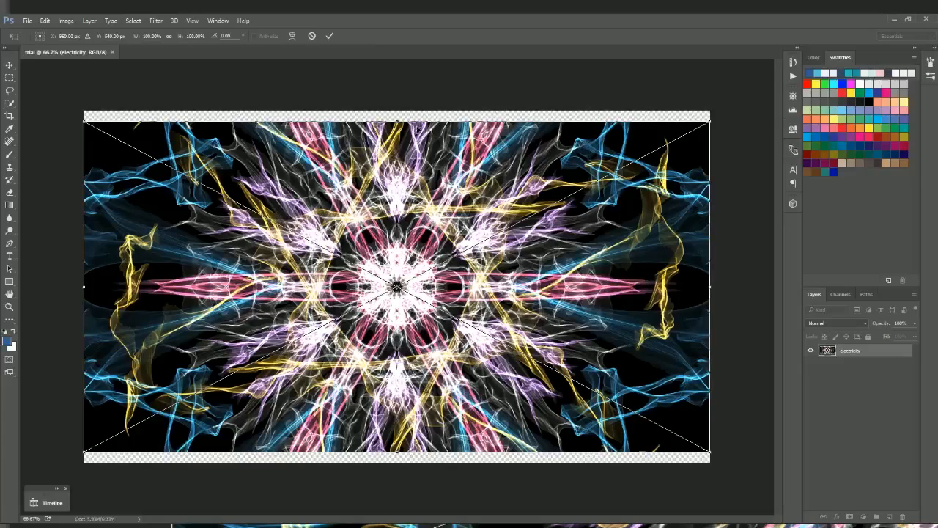
Step: Stretch the electricity image's top and bottom edges to the canvas edges and commit the transform
drag(396, 122, 396, 112)
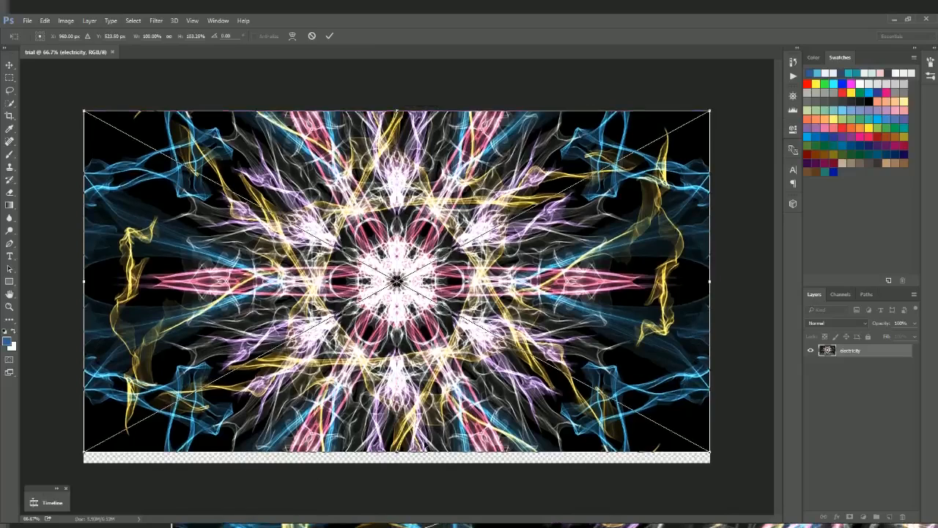
drag(397, 452, 396, 460)
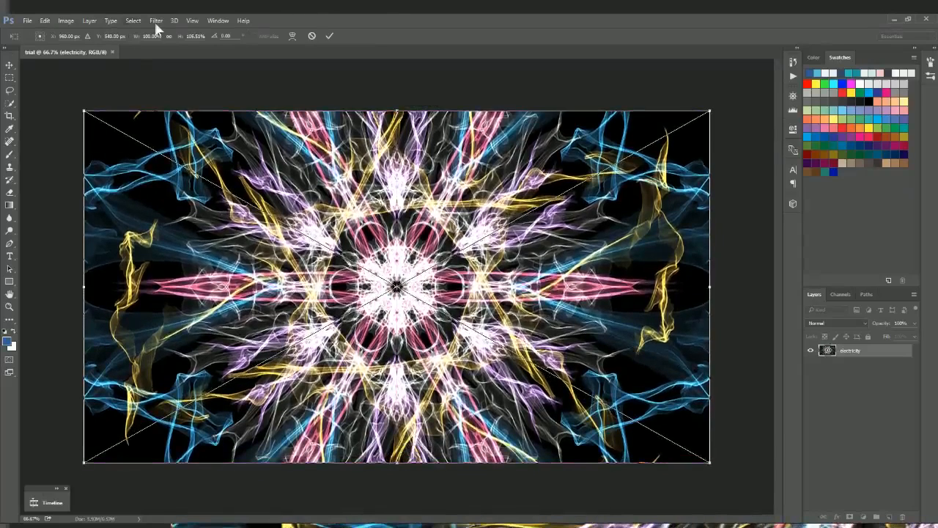
click(328, 34)
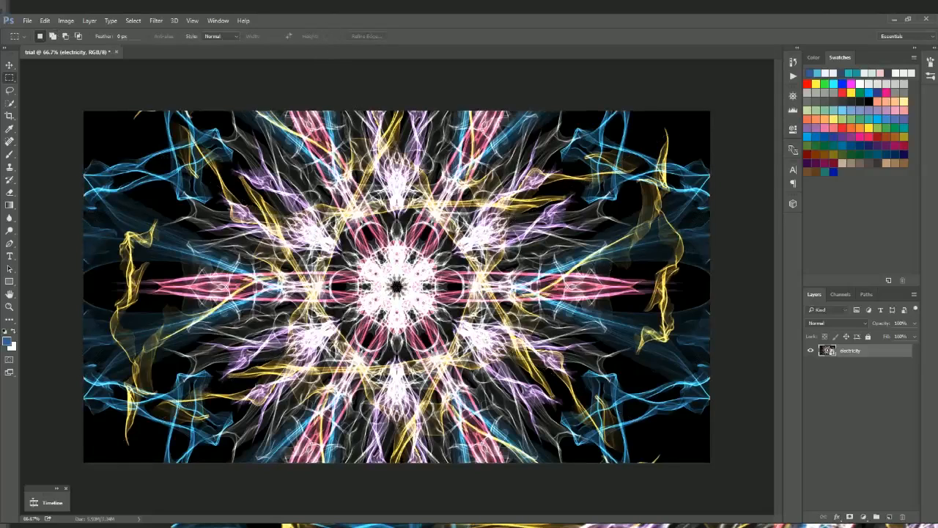
Step: Add an empty Layer 1, try and undo a blue gradient, then draw a large rectangle from the top-left
click(891, 516)
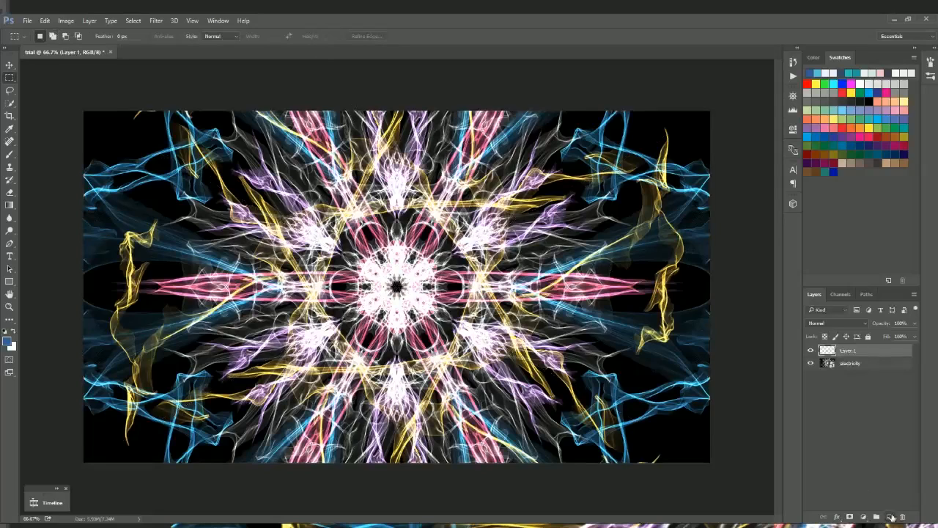
click(10, 206)
drag(93, 133, 214, 257)
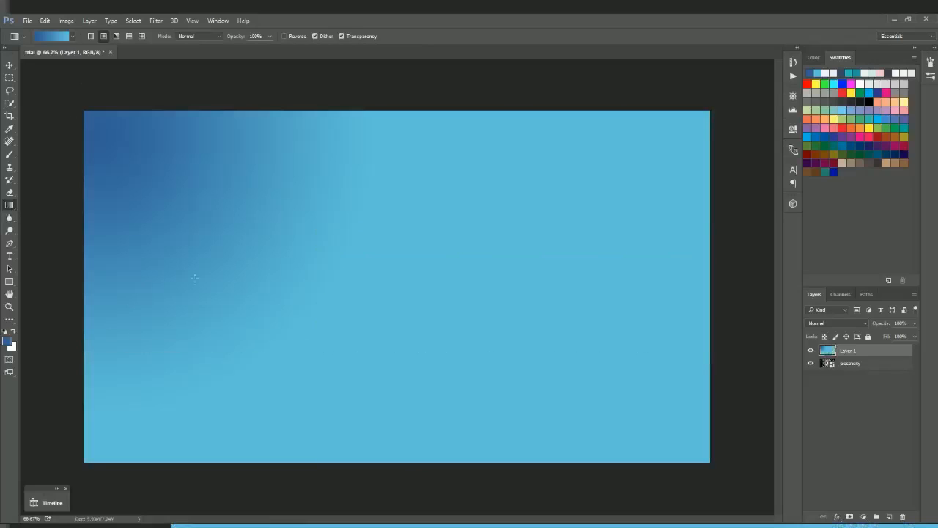
key(ctrl+z)
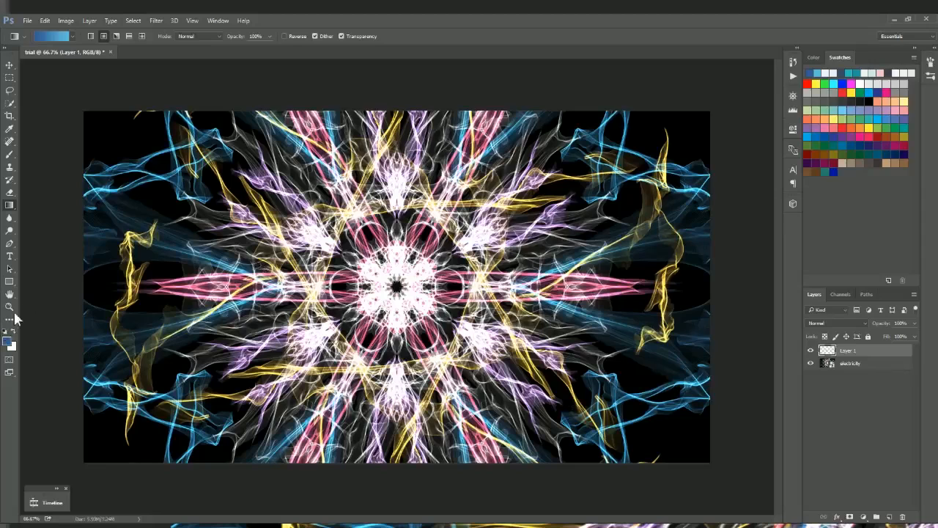
click(9, 282)
drag(101, 130, 580, 432)
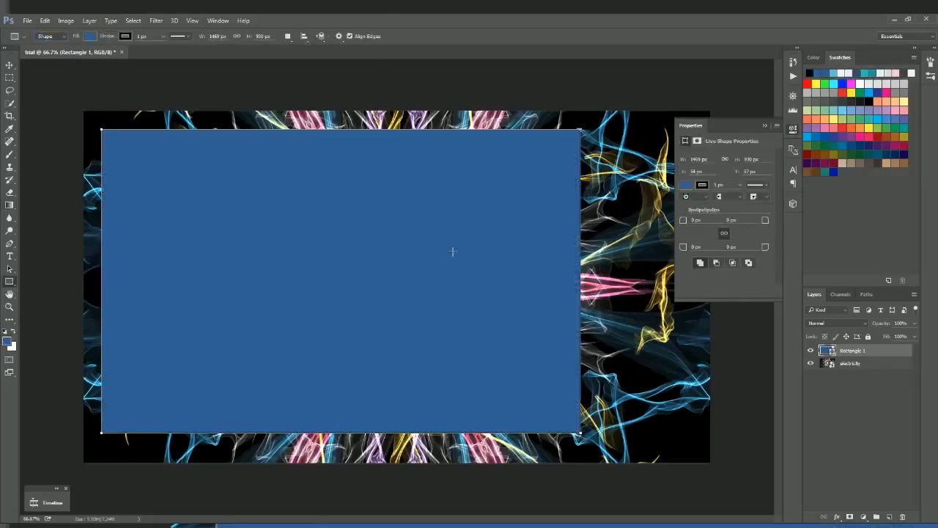
Step: Draw a small blue rectangle at the canvas's upper right and start a text line beside it
click(8, 66)
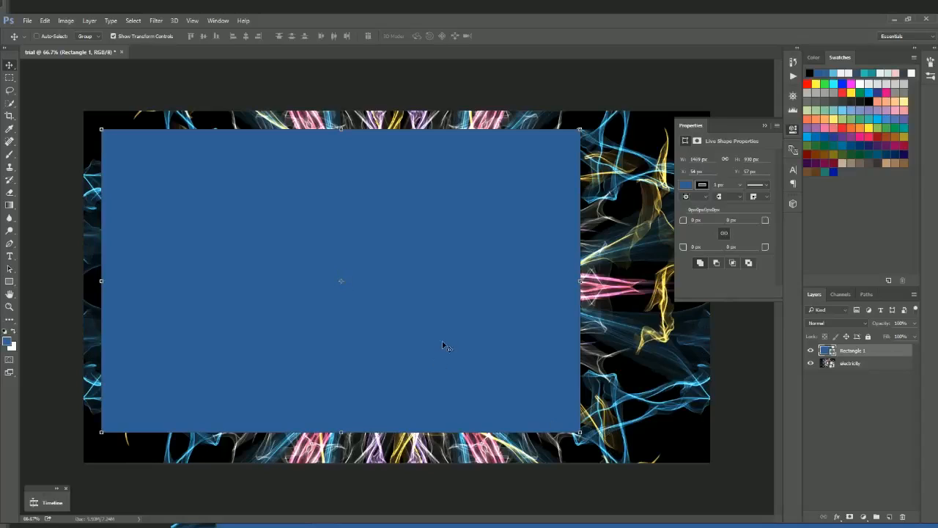
click(764, 126)
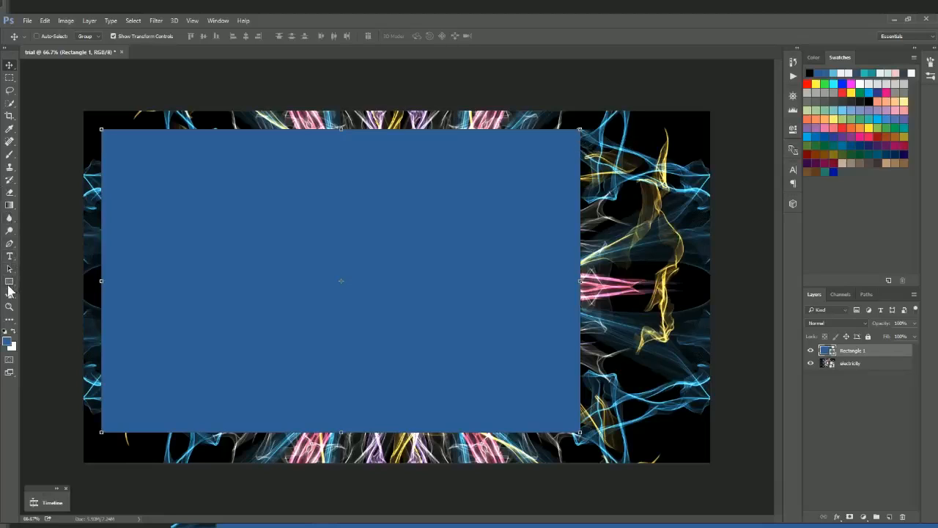
click(9, 283)
drag(599, 166, 711, 247)
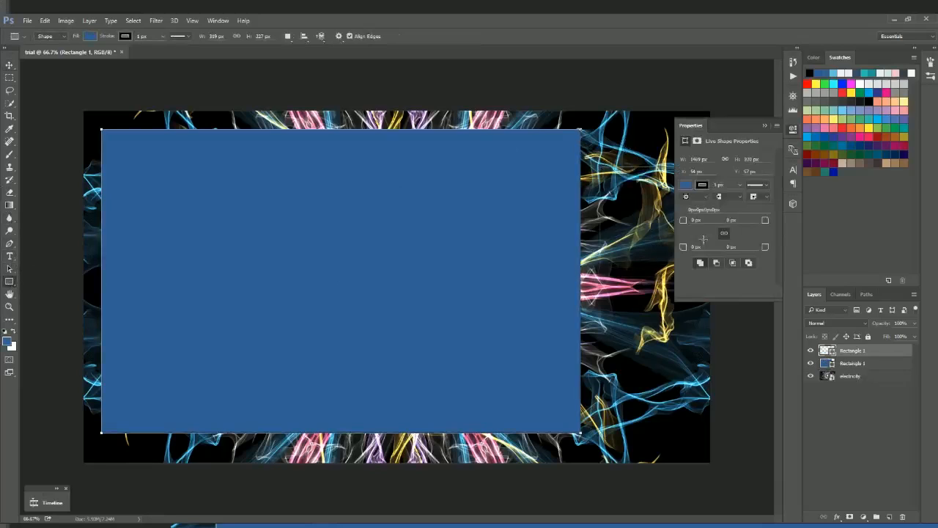
click(765, 125)
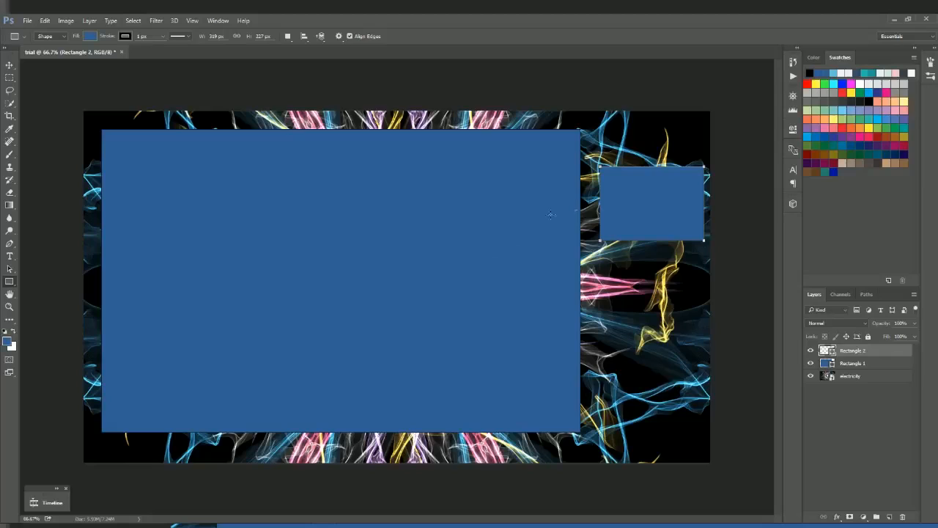
click(10, 256)
click(608, 135)
Step: Type the title 'How To' with a second line 'Overlay' below it at the top right
text(How)
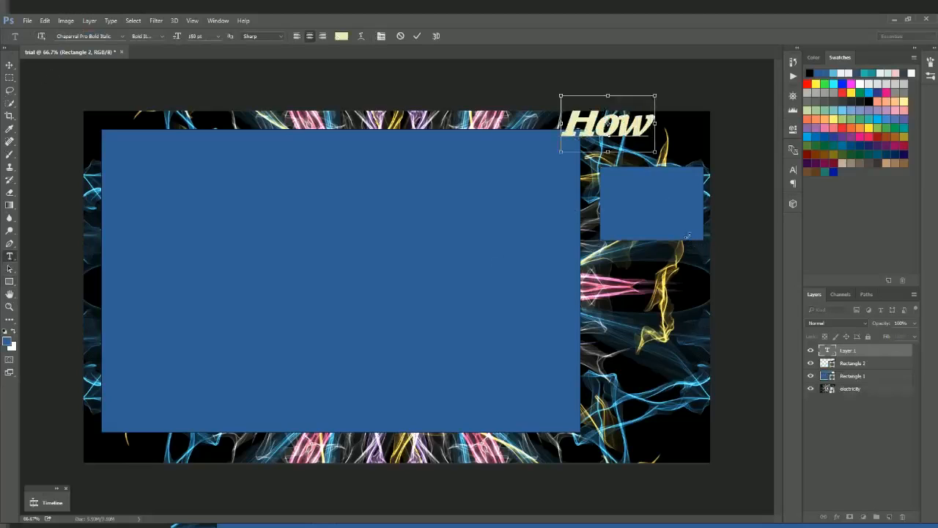
text( I)
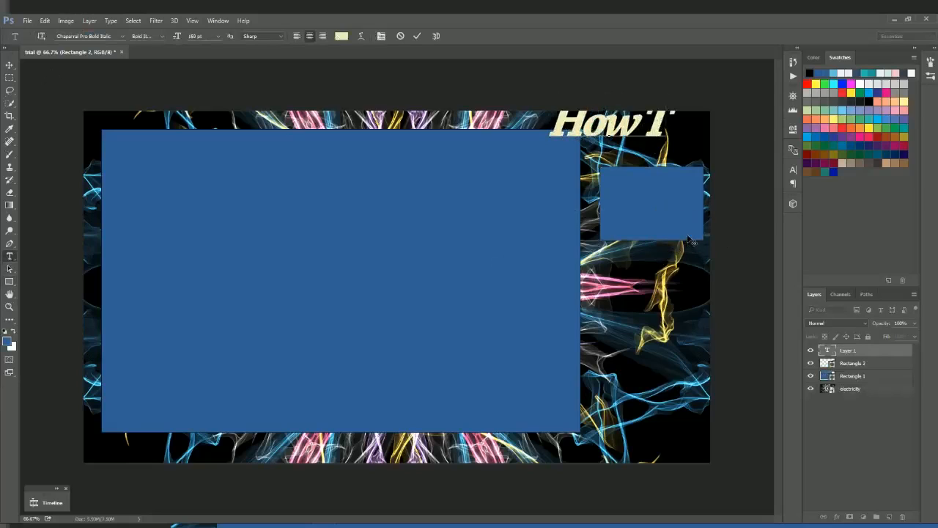
text(o)
click(582, 176)
text(ove)
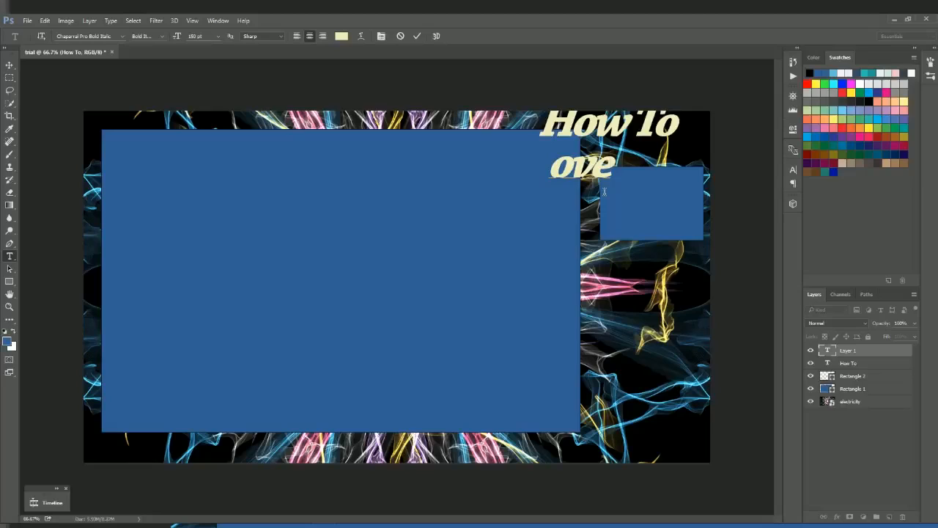
key(BackSpace)
key(BackSpace)
key(BackSpace)
text(Overla)
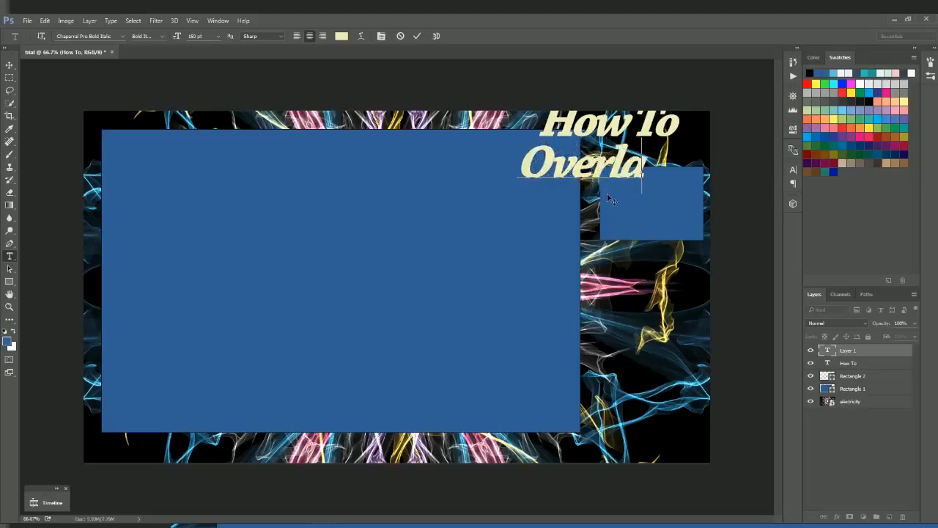
text(y)
click(417, 36)
Step: Choose the Arc Lower warp style for the Overlay text
click(361, 36)
click(571, 208)
click(585, 244)
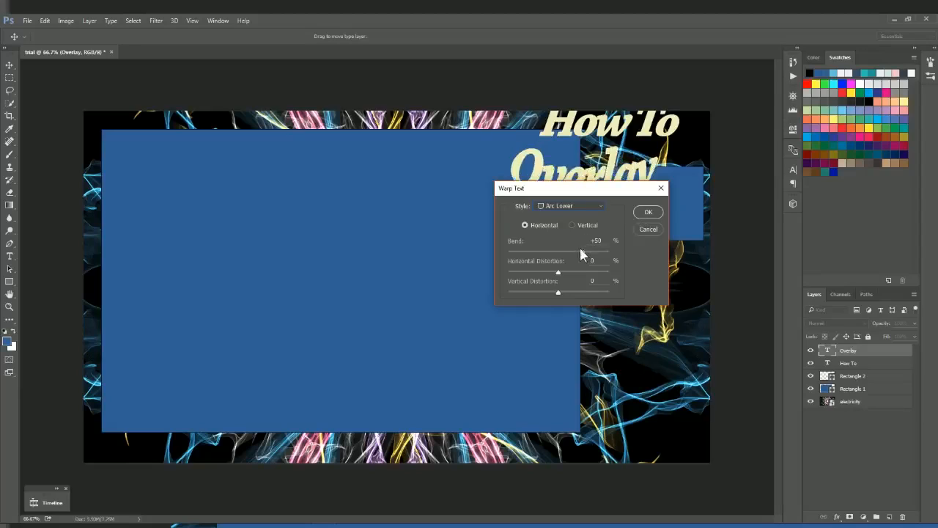
Step: Apply Arc Lower with reduced bend to Overlay, then give How To an Arc warp
drag(584, 255, 573, 254)
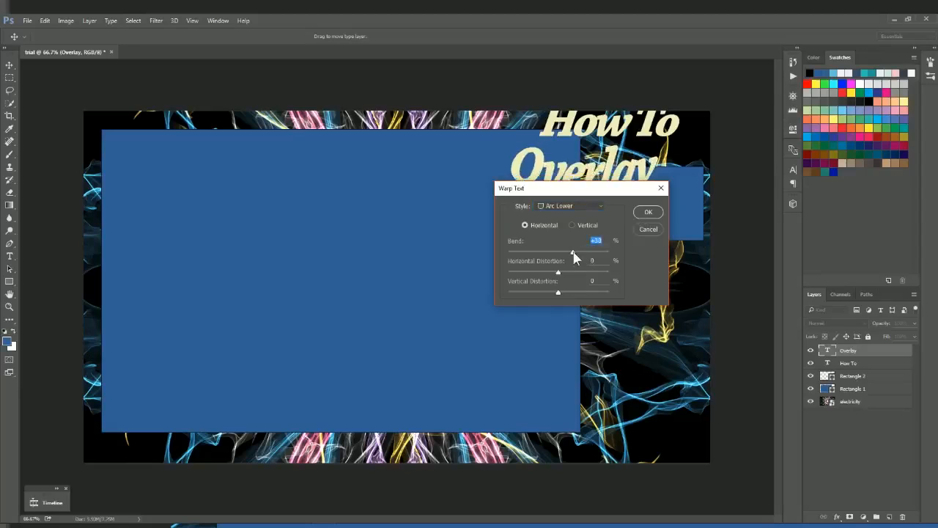
click(647, 212)
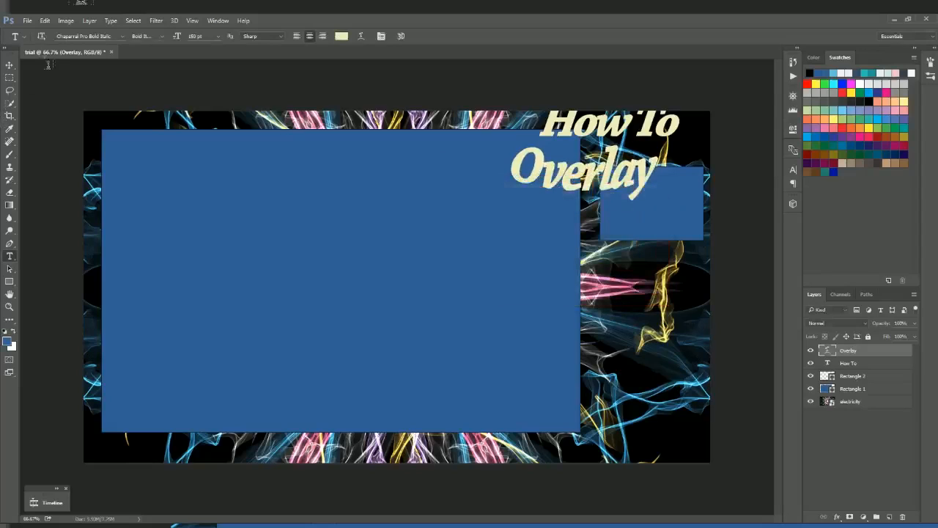
click(843, 364)
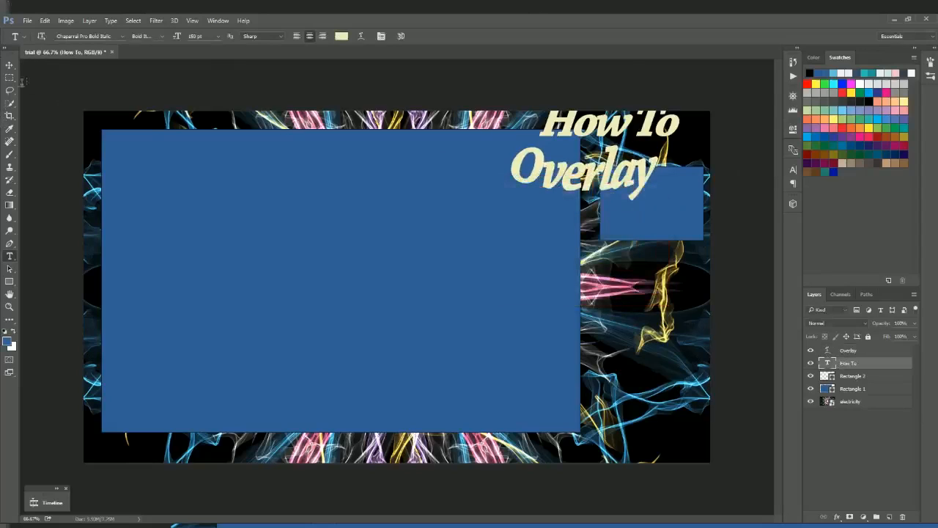
click(361, 37)
click(551, 208)
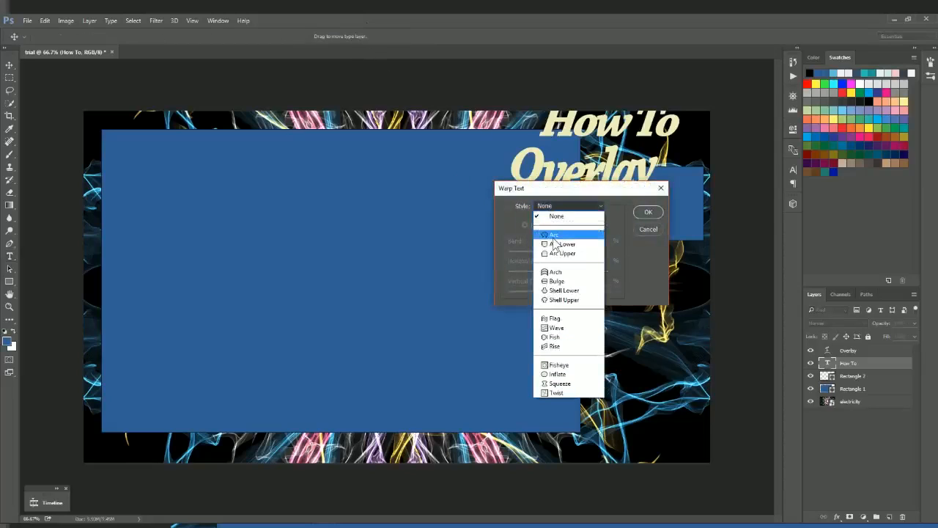
click(551, 233)
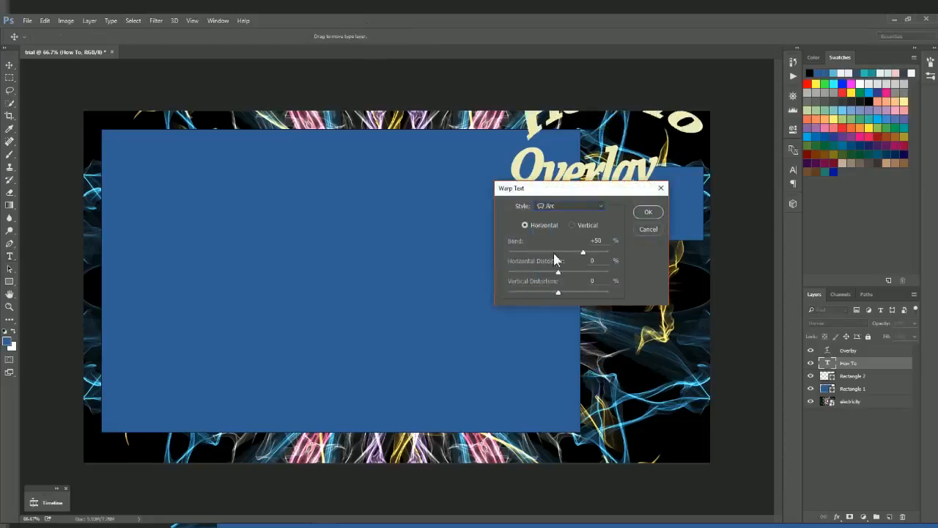
click(561, 253)
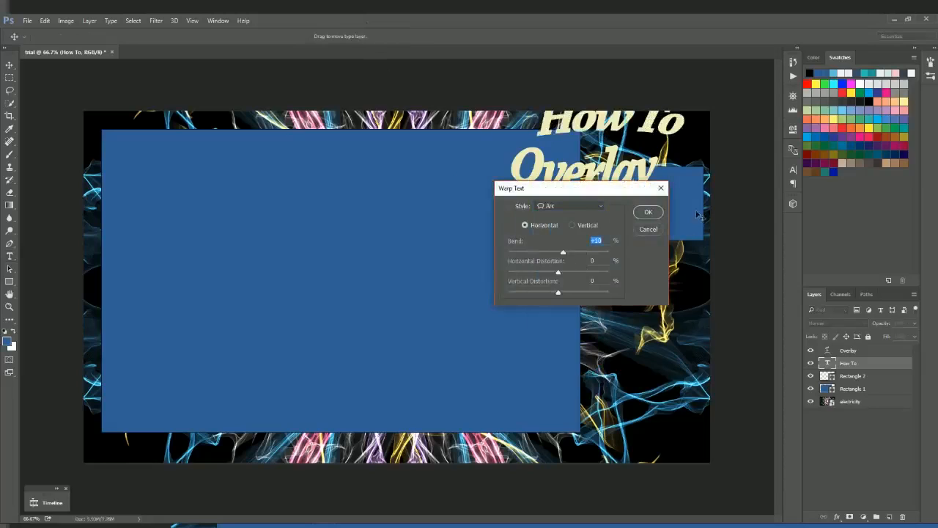
click(644, 212)
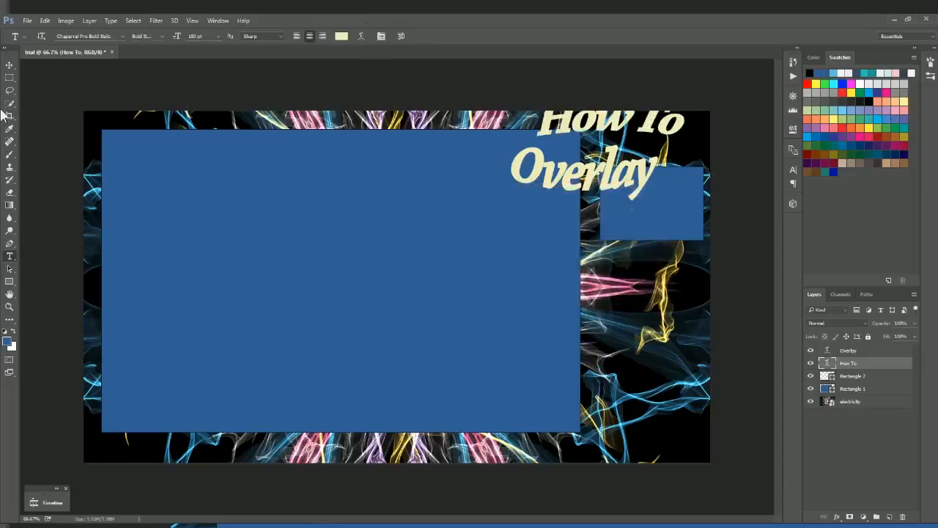
Step: Move the How To text left and down so it sits just above Overlay
click(381, 36)
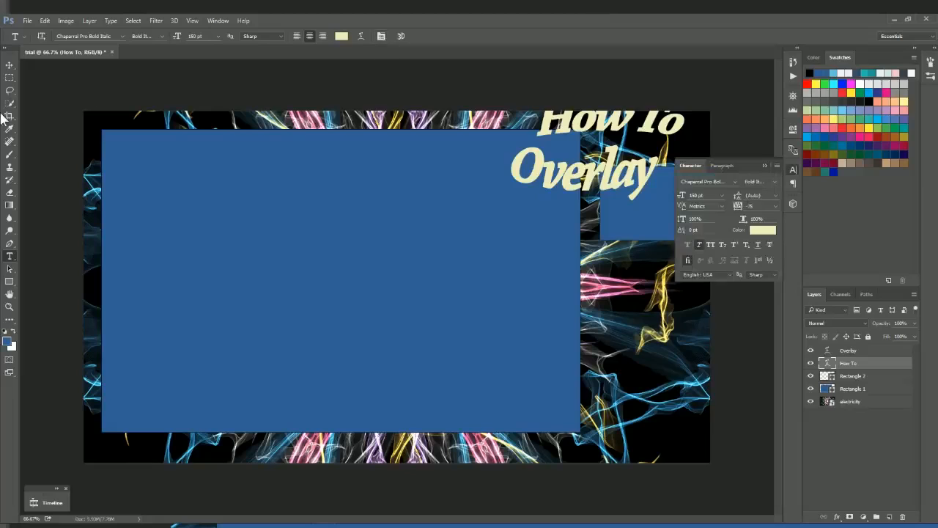
click(9, 65)
drag(621, 119, 603, 144)
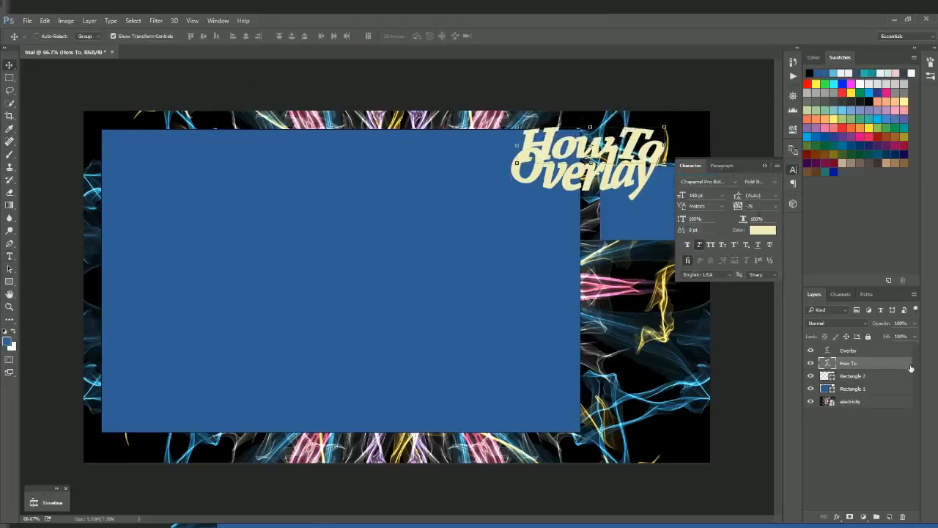
Step: Add a white outside Stroke effect to the How To text layer, leaving Outer Glow off
double_click(907, 364)
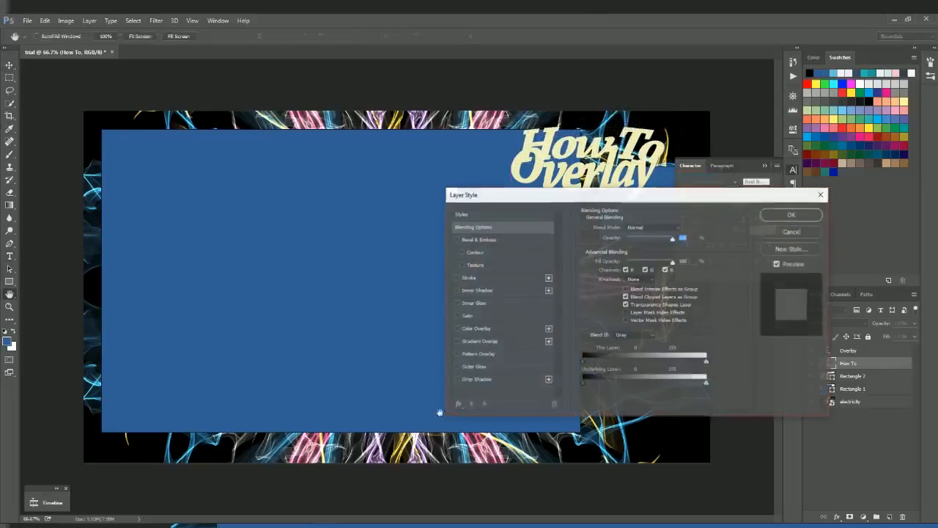
click(474, 367)
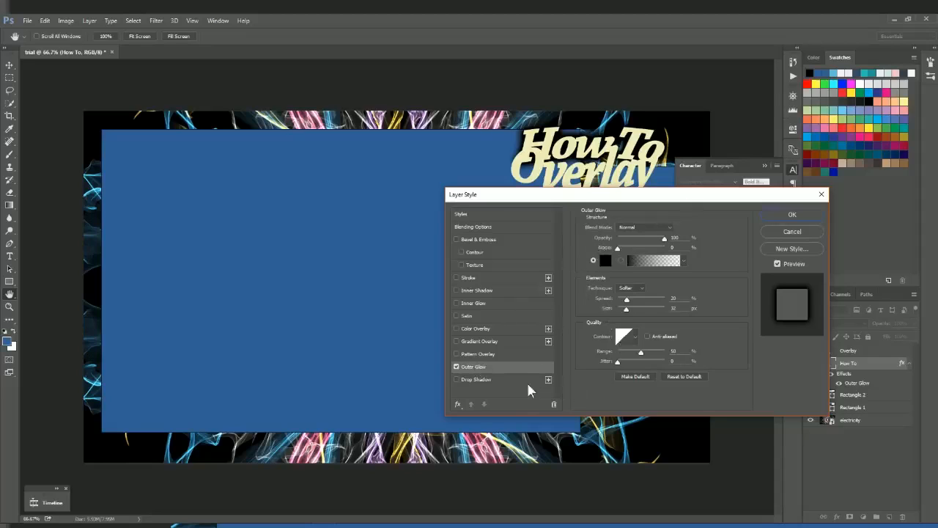
click(455, 366)
click(456, 277)
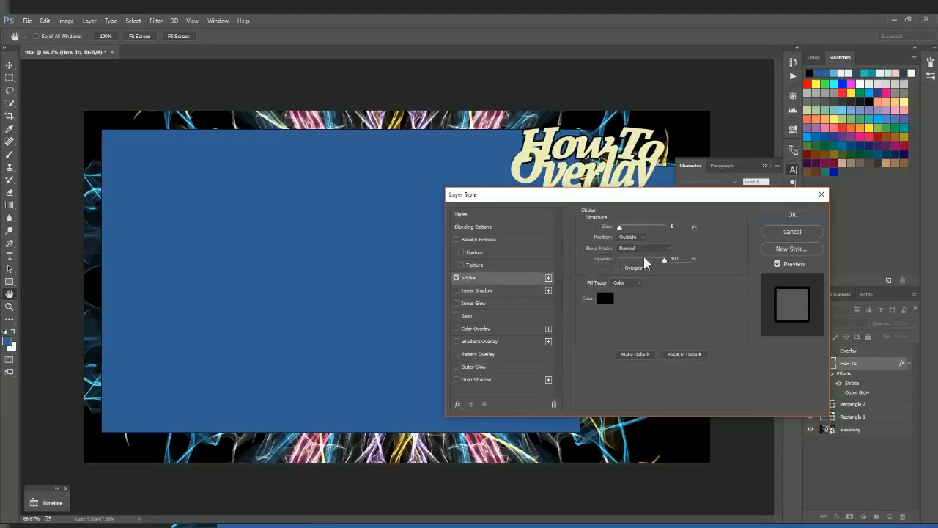
click(604, 298)
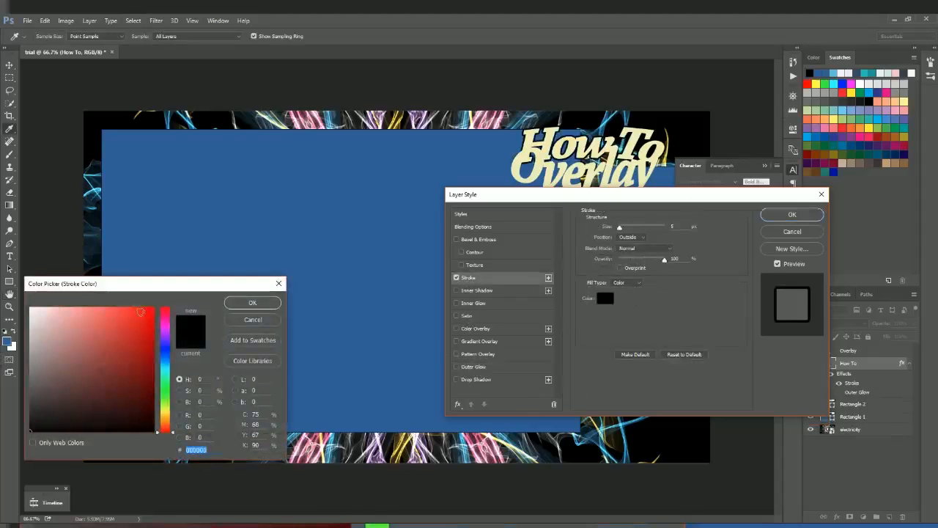
drag(43, 316, 3, 295)
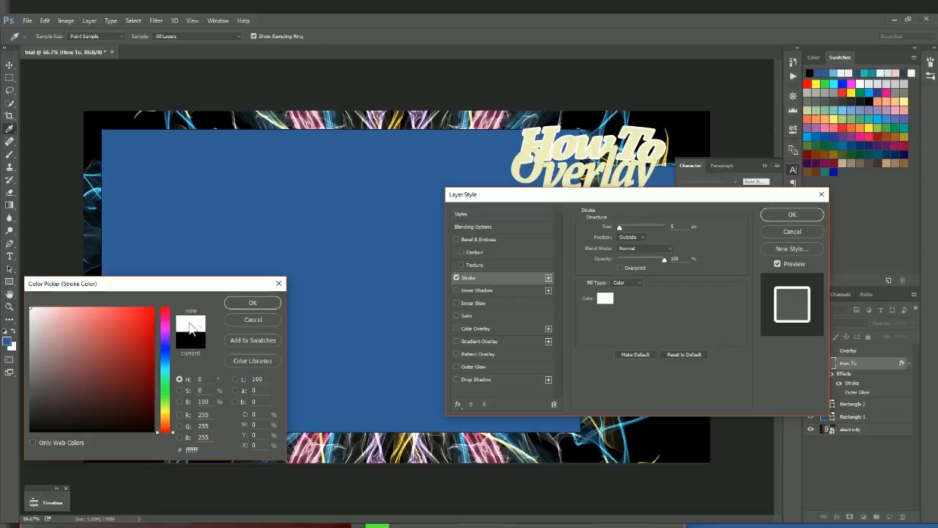
click(252, 302)
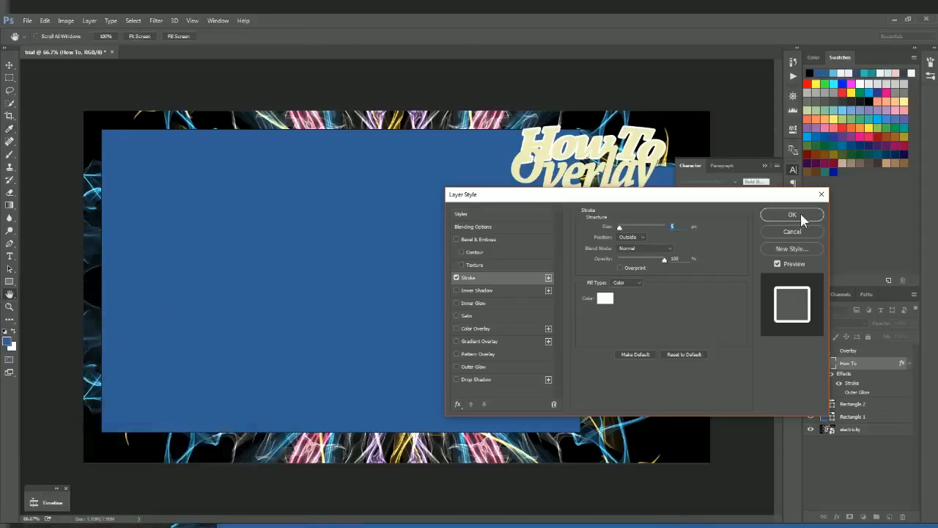
click(793, 214)
Step: Copy the How To layer's style so it can be reused on the Overlay layer
right_click(892, 364)
click(682, 405)
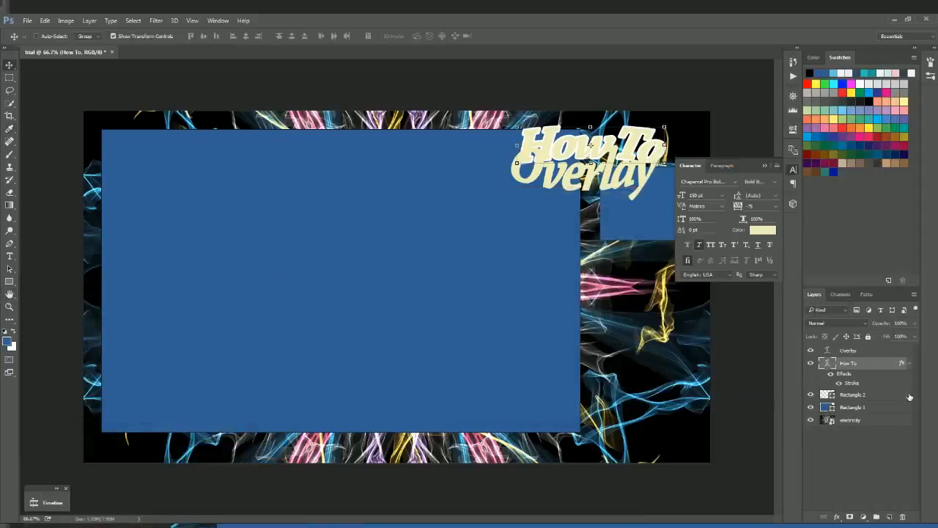
right_click(890, 351)
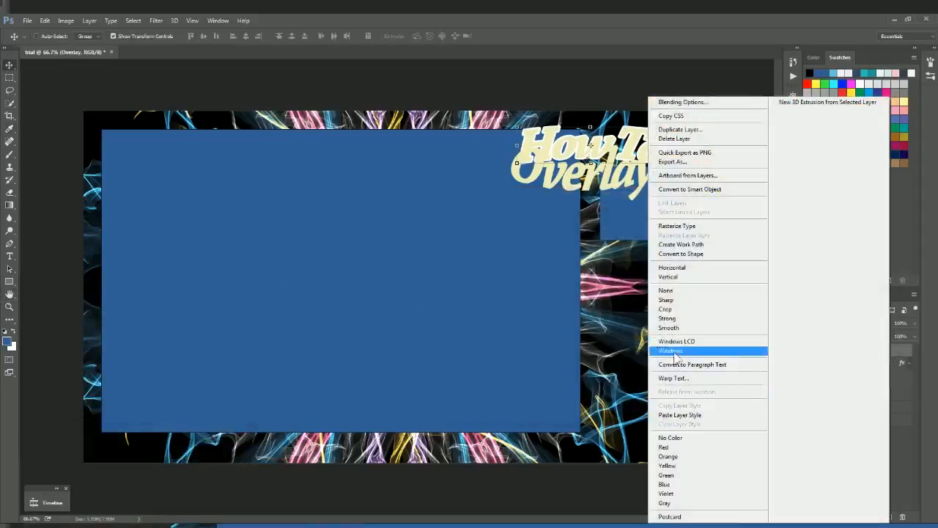
Step: Paste the white stroke layer style onto the Overlay text
click(692, 415)
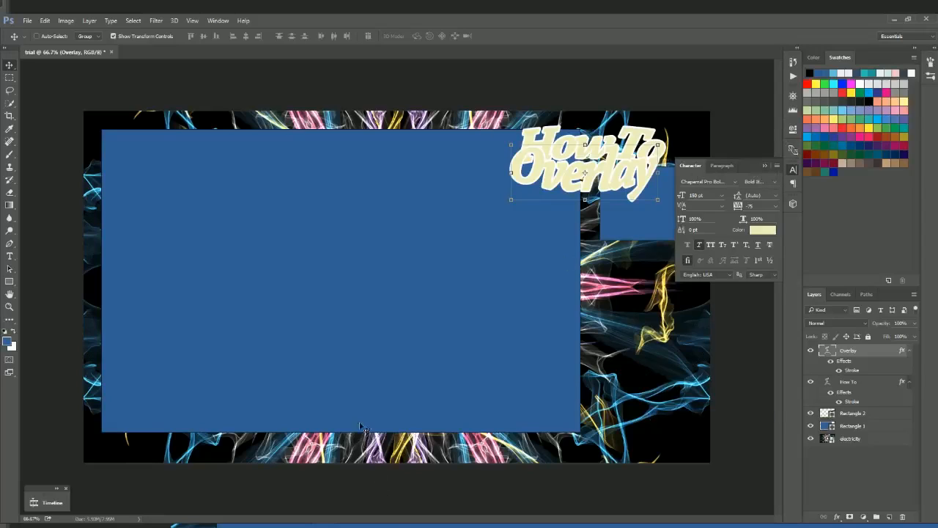
scroll(359, 428, down, 2)
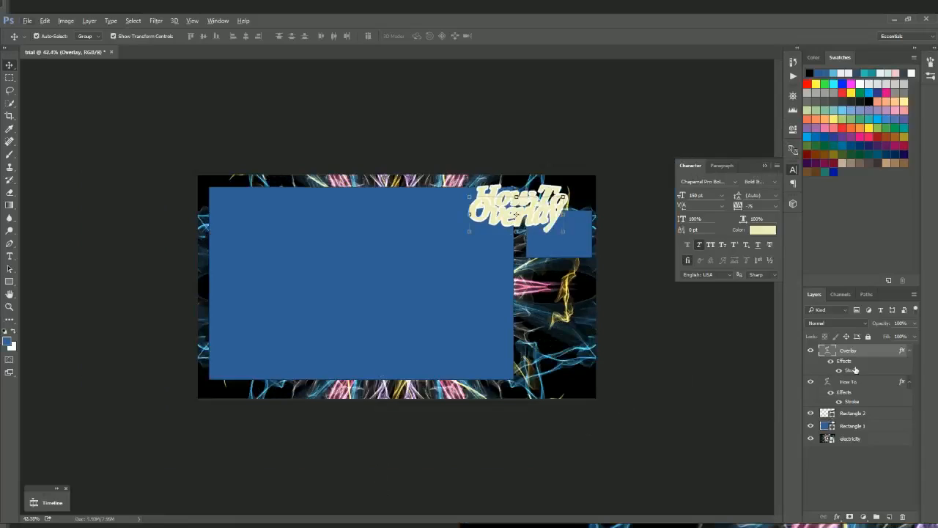
click(909, 351)
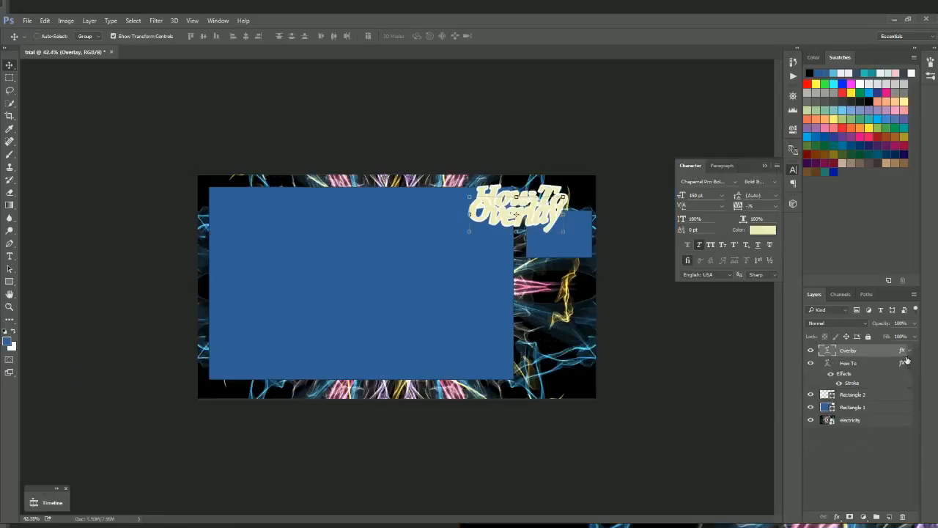
click(908, 365)
Step: Shift both title words up and right, and nudge the small blue rectangle slightly
shift+click(859, 364)
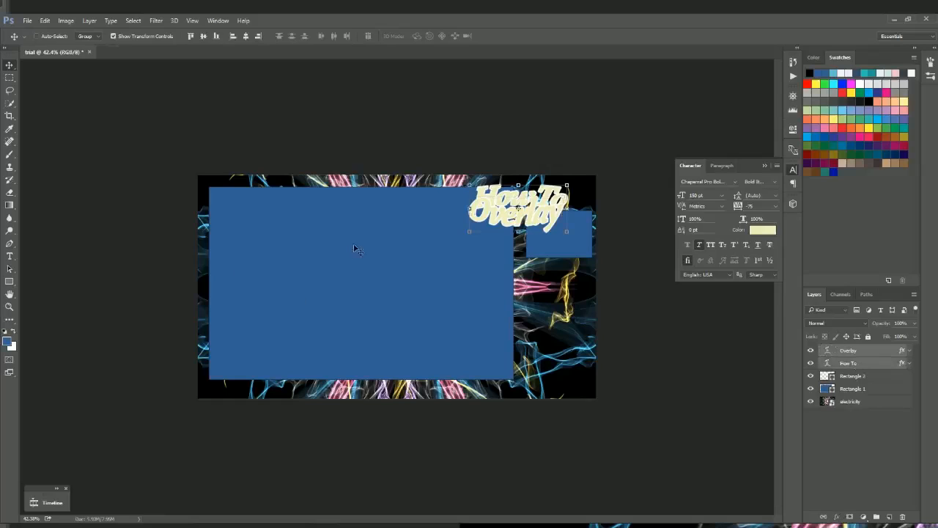
drag(538, 220, 572, 207)
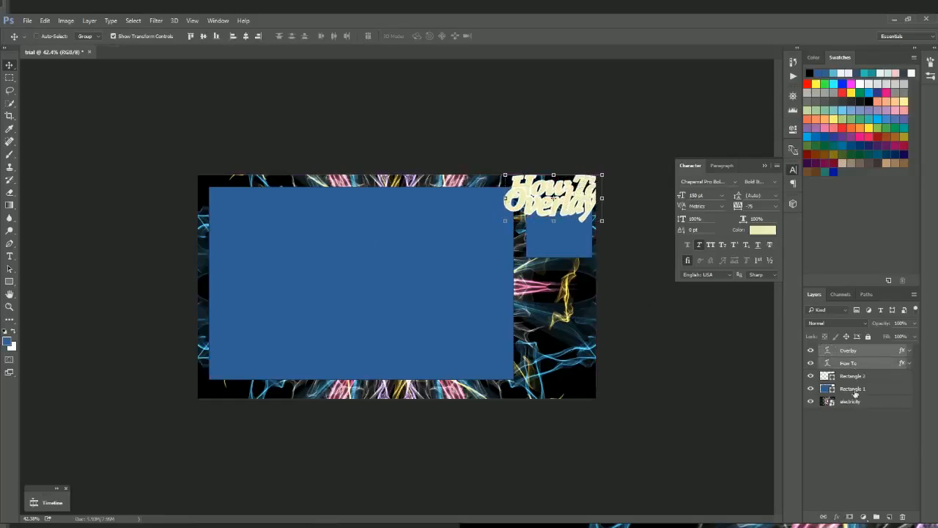
click(857, 377)
mouse_move(573, 247)
mouse_down()
mouse_move(569, 271)
mouse_move(560, 247)
mouse_up()
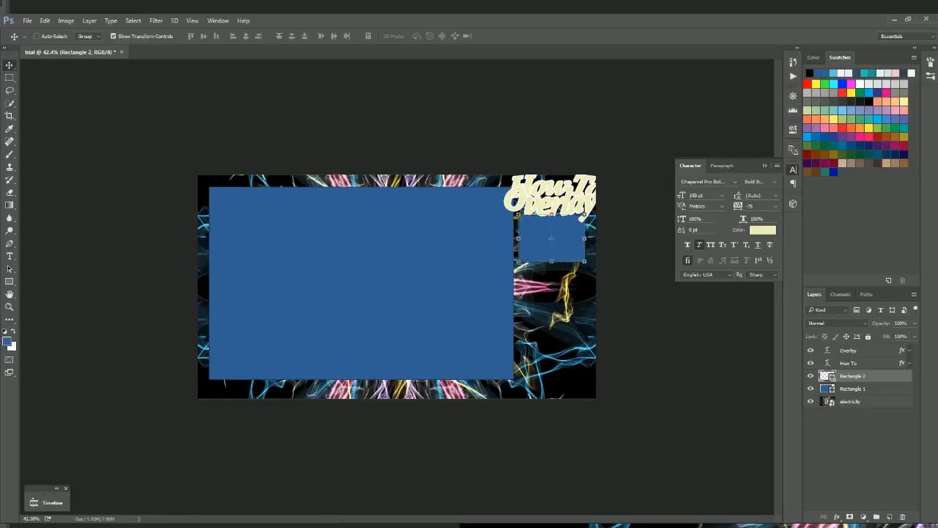
click(864, 480)
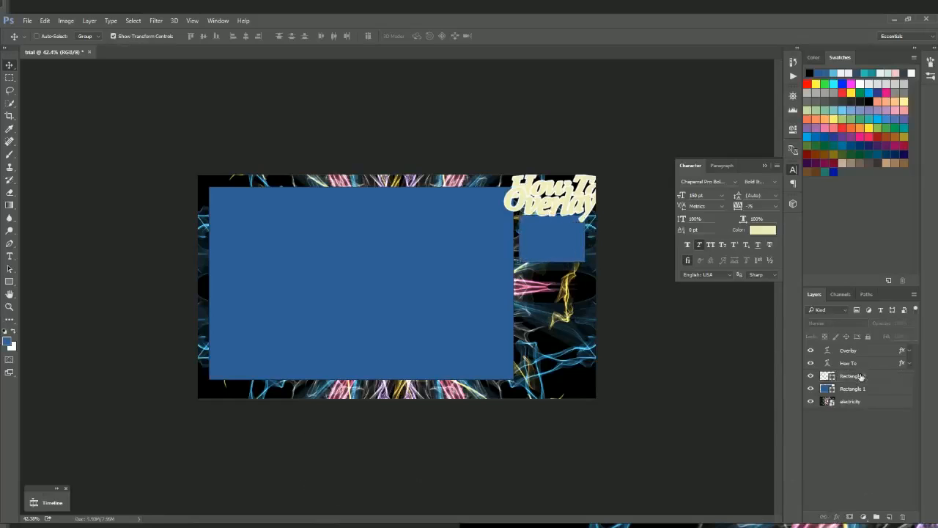
Step: Select inside the large rectangle, rasterize both rectangles, and delete Rectangle 1's interior to leave a frame
click(9, 77)
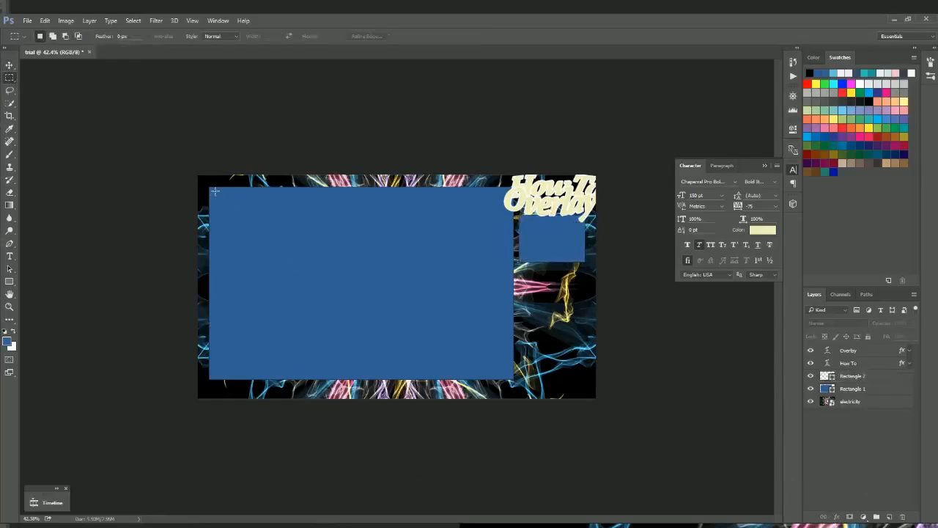
drag(212, 192, 506, 372)
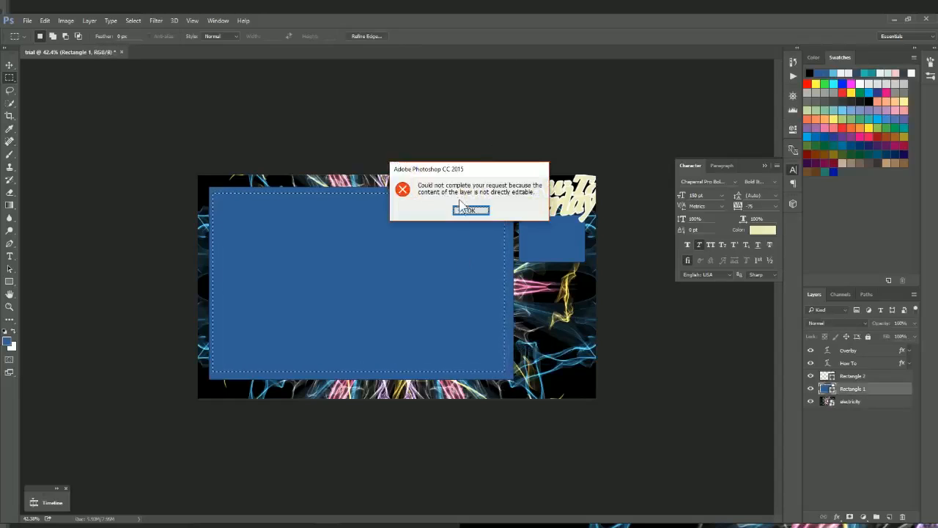
click(462, 208)
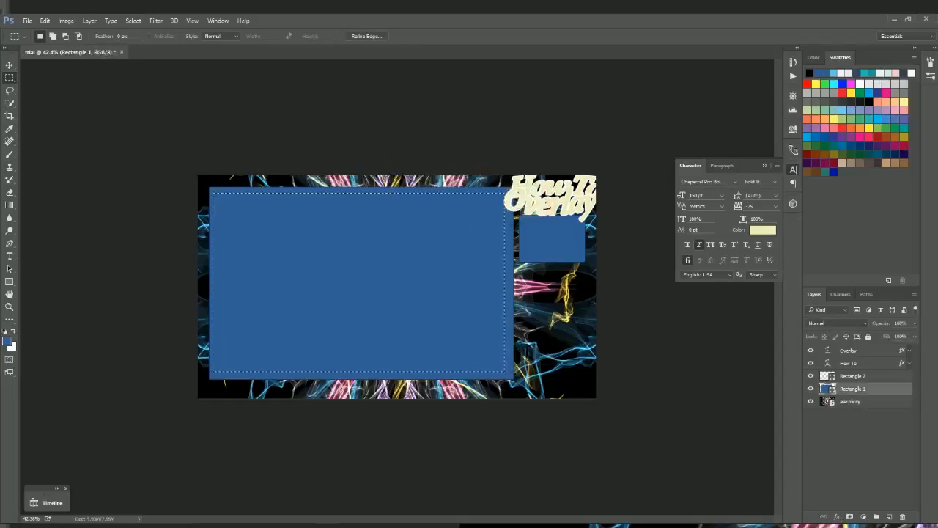
shift+click(847, 377)
right_click(855, 390)
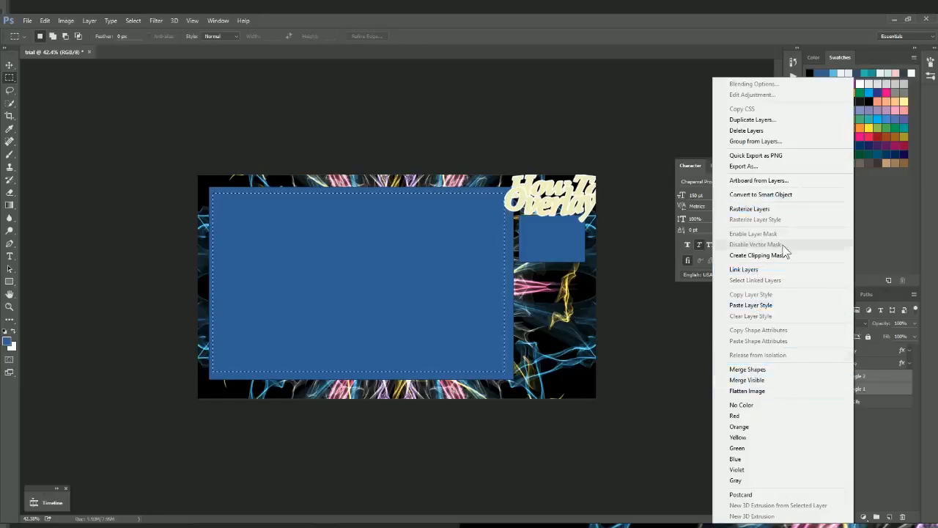
click(762, 209)
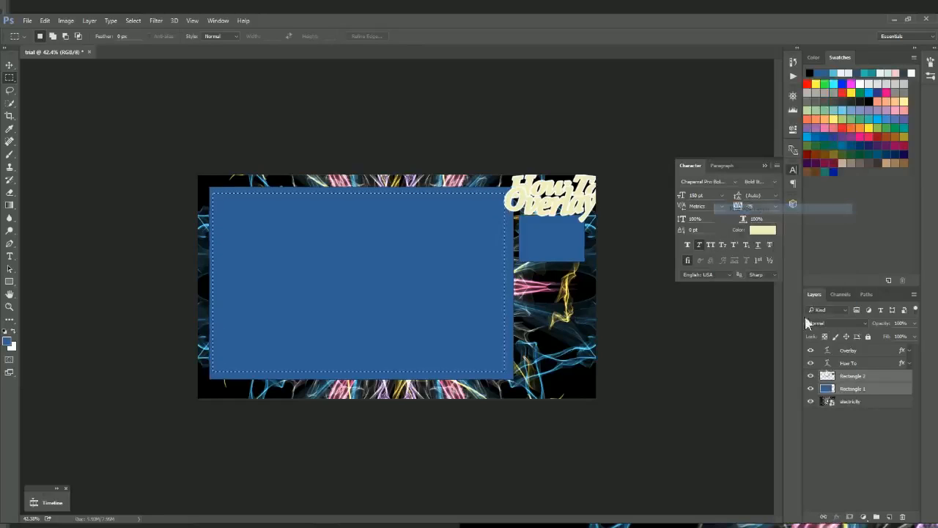
click(854, 389)
key(Delete)
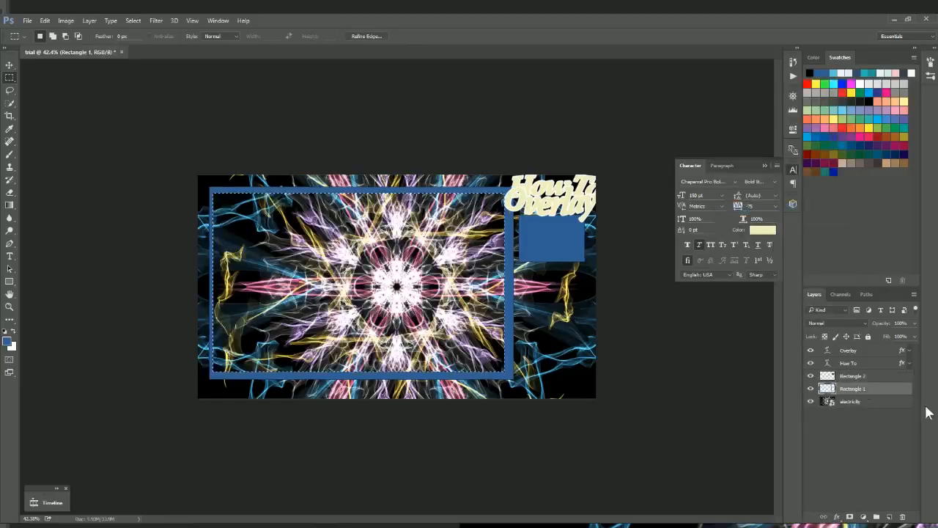
Step: Rasterize the electricity layer and delete its area inside the frame, leaving a transparent window
click(887, 402)
key(Delete)
key(Return)
right_click(858, 402)
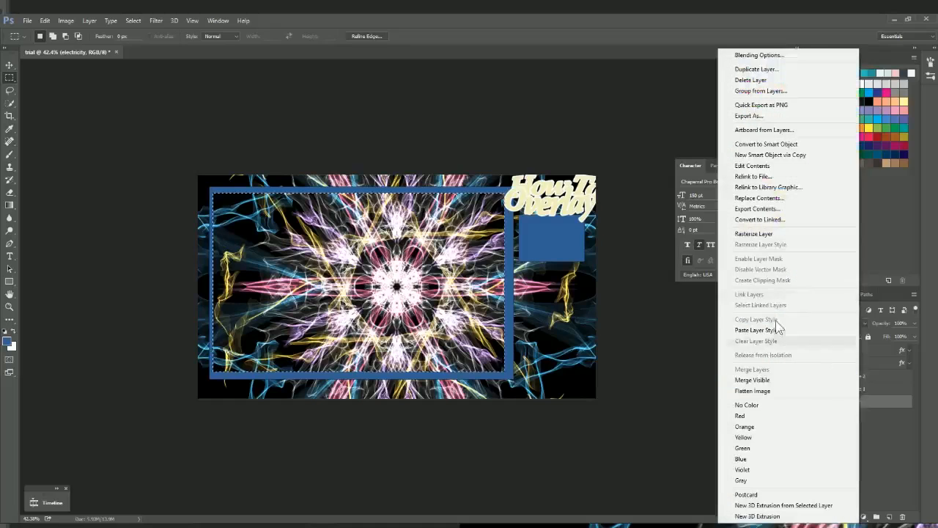
click(770, 234)
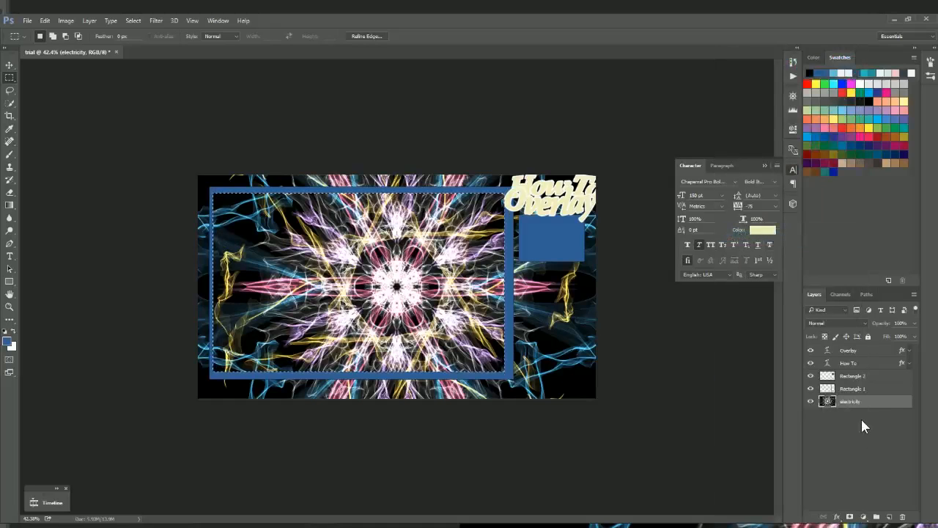
key(Delete)
key(ctrl+d)
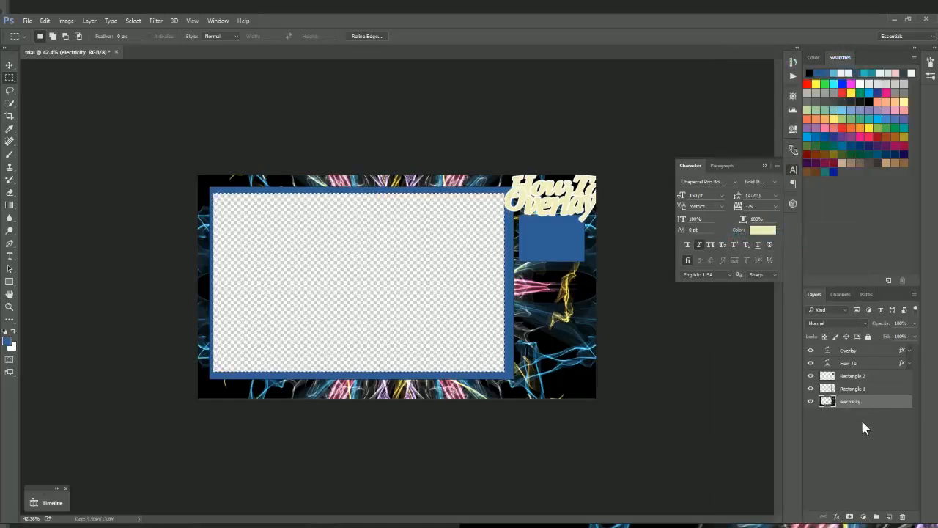
click(839, 377)
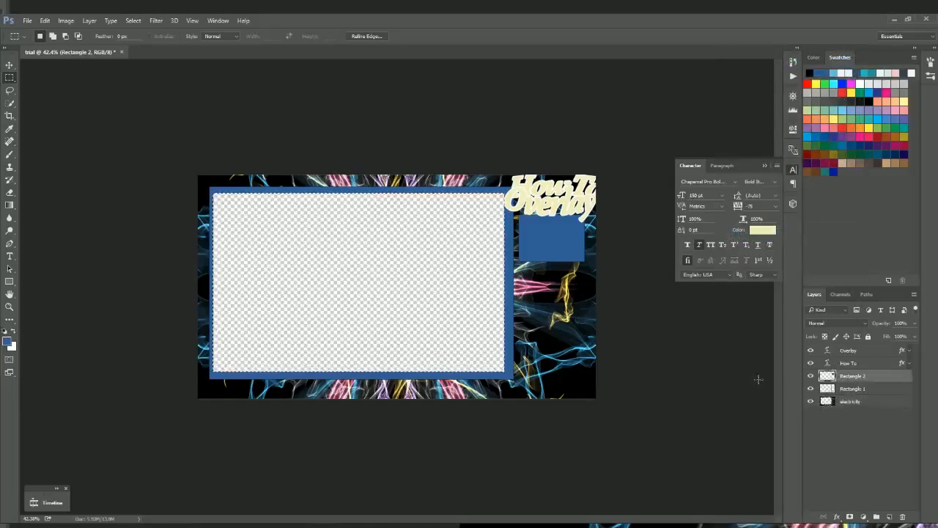
Step: Clear the inside of the small blue box on Rectangle 2 and the electricity layer
scroll(390, 251, up, 3)
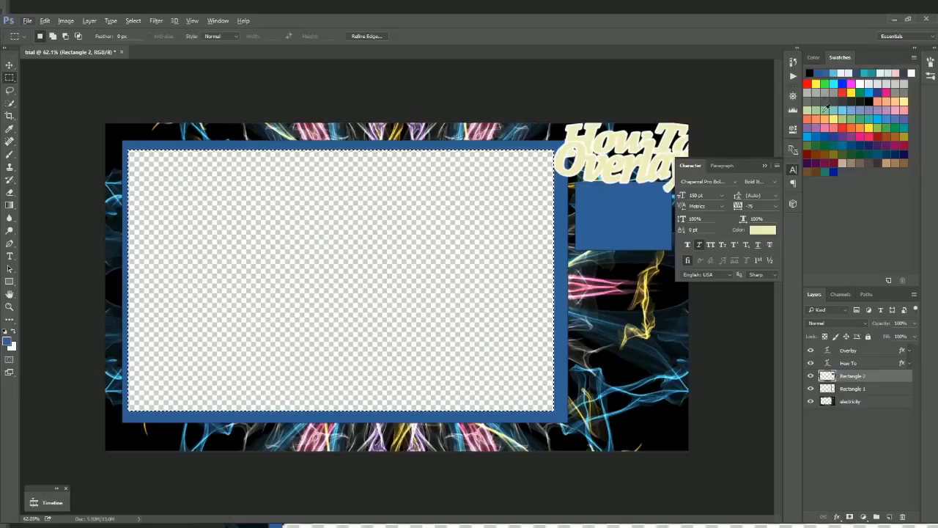
click(793, 169)
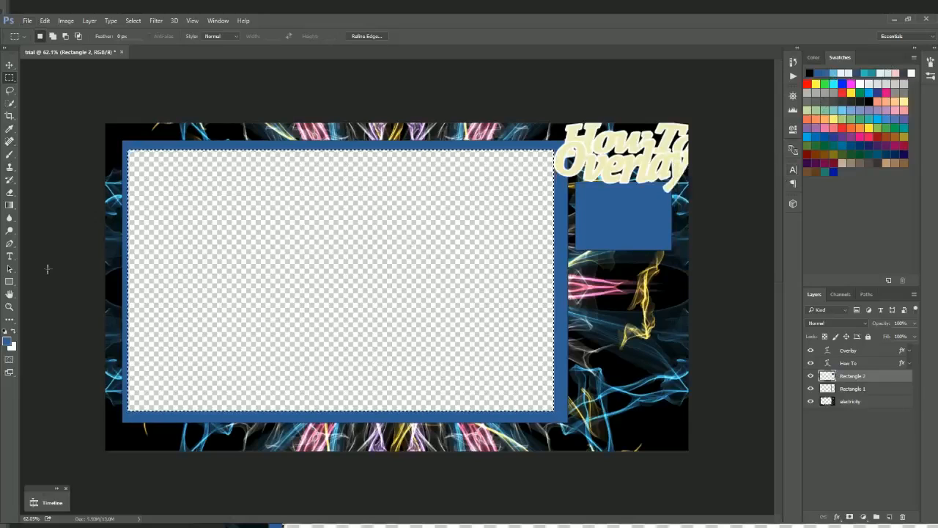
drag(579, 186, 669, 248)
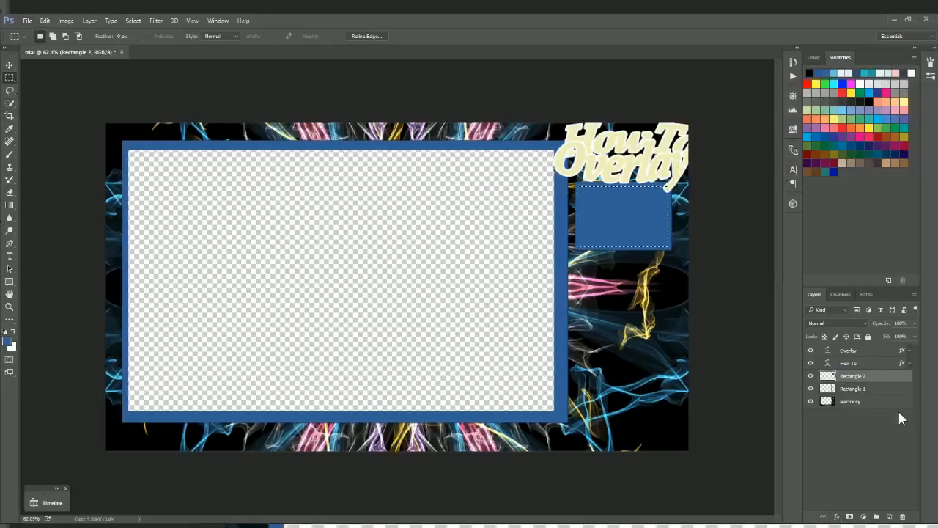
key(Delete)
click(876, 399)
key(Delete)
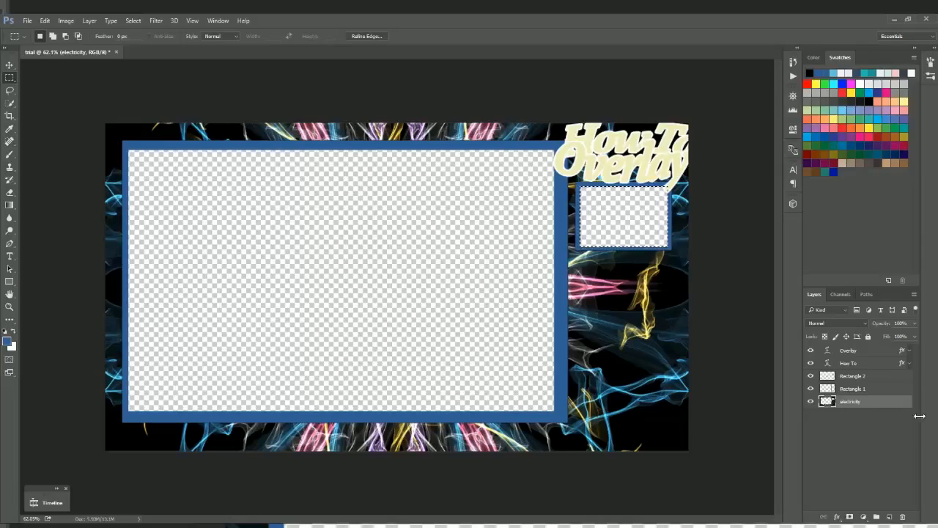
Step: Move the How To and Overlay title text left so it fits inside the canvas edge
click(871, 362)
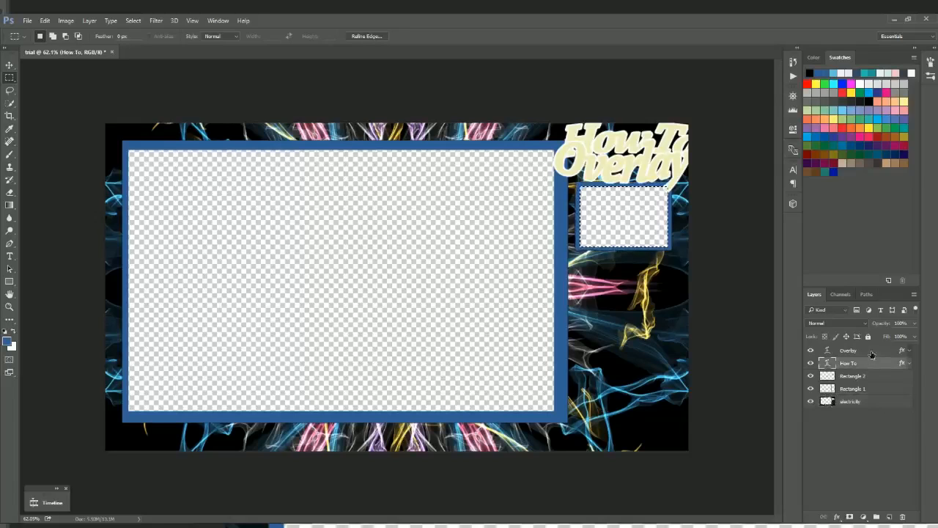
shift+click(866, 350)
key(v)
drag(623, 158, 601, 162)
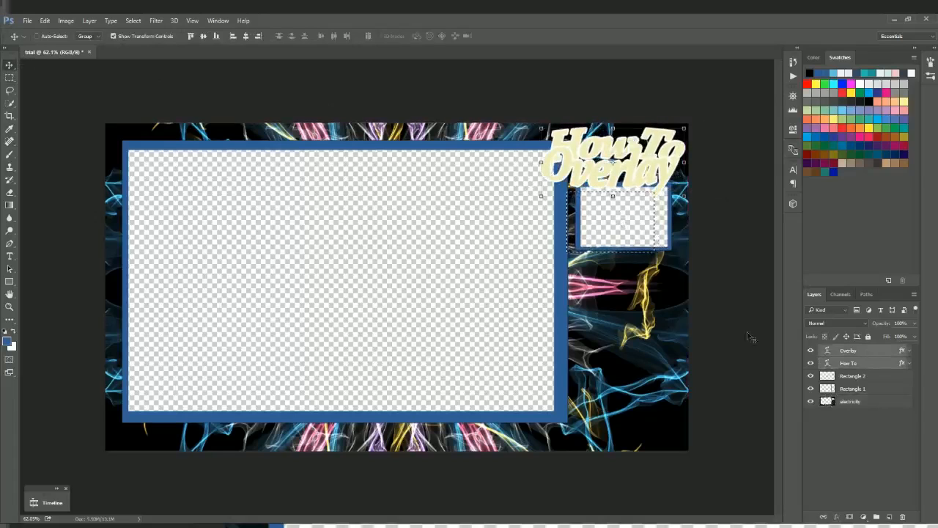
key(shift+Right)
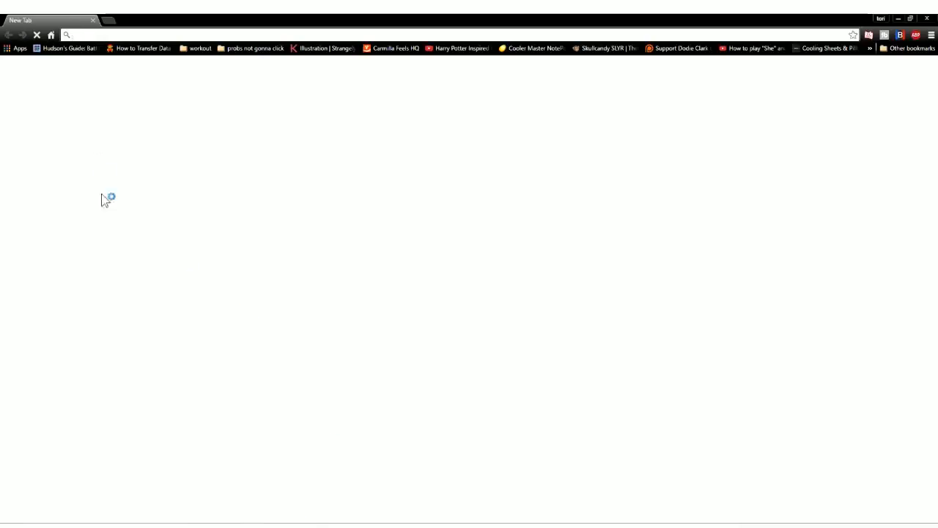
text(cool ba)
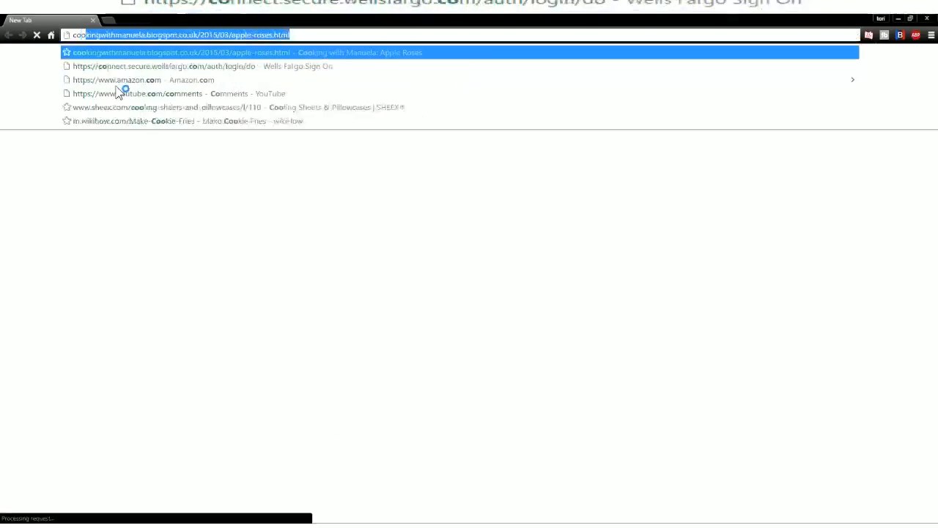
text(ckgr)
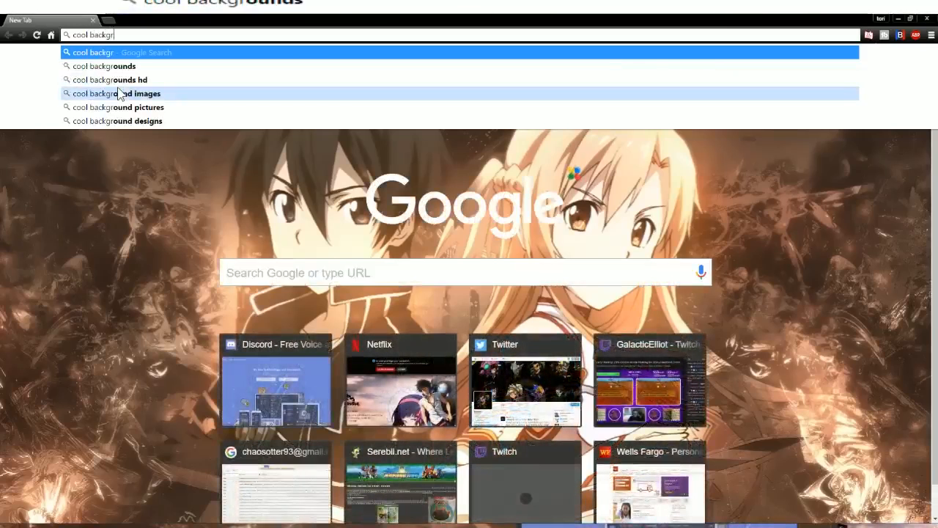
key(Down)
key(Down)
key(Return)
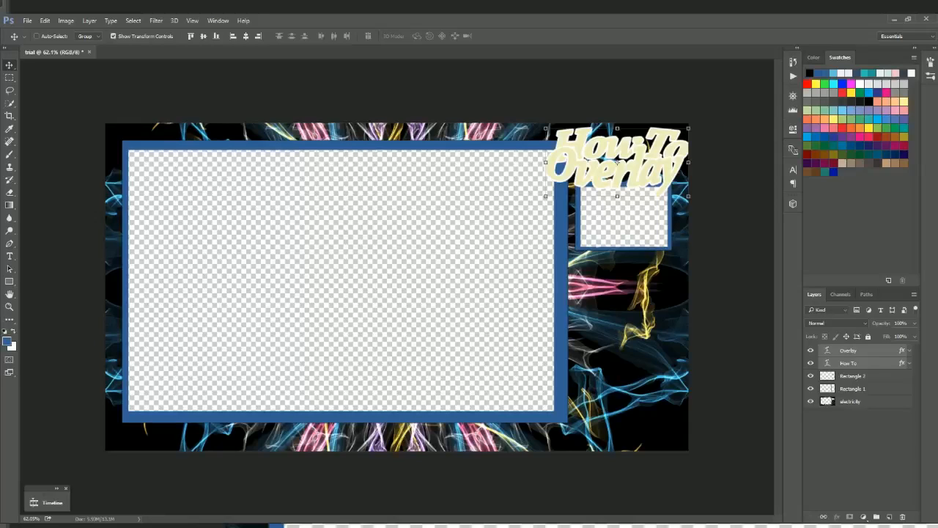
Step: Save the overlay as a PNG named trial.png on the Desktop, accepting the PNG options
click(28, 21)
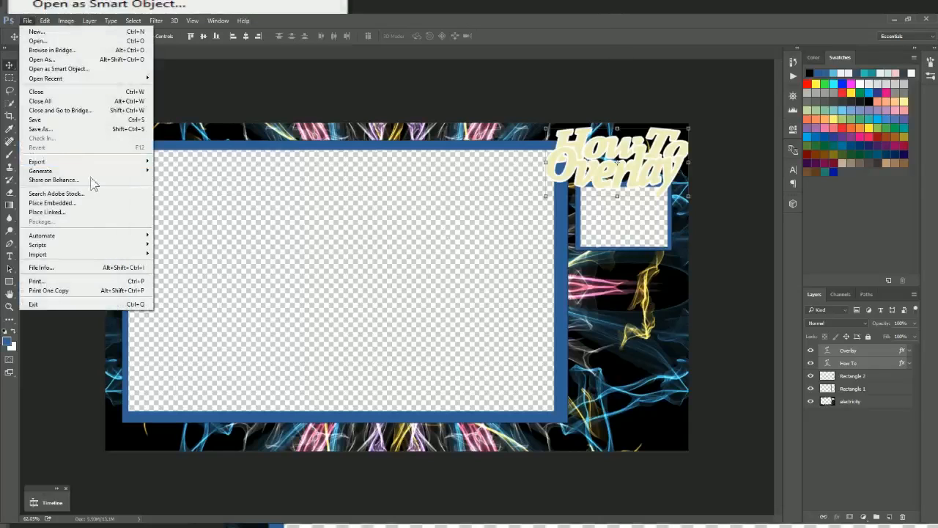
click(56, 126)
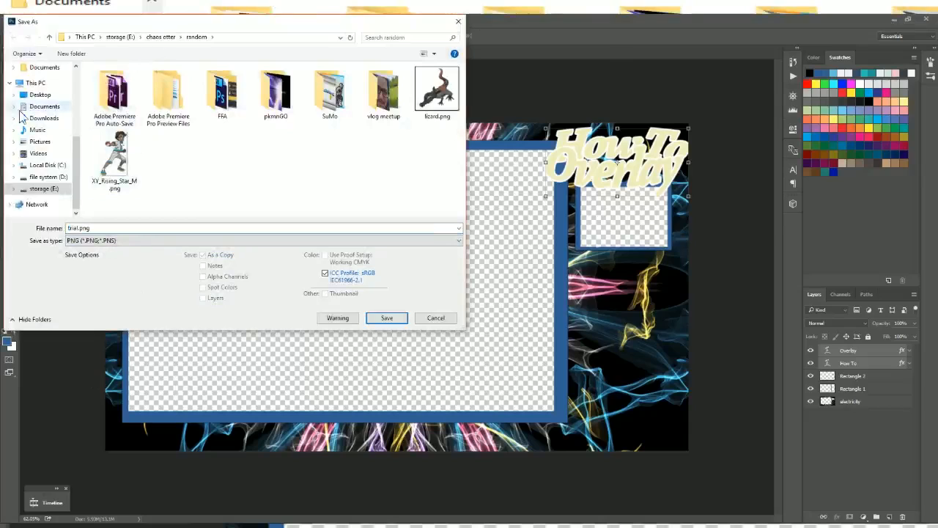
click(40, 107)
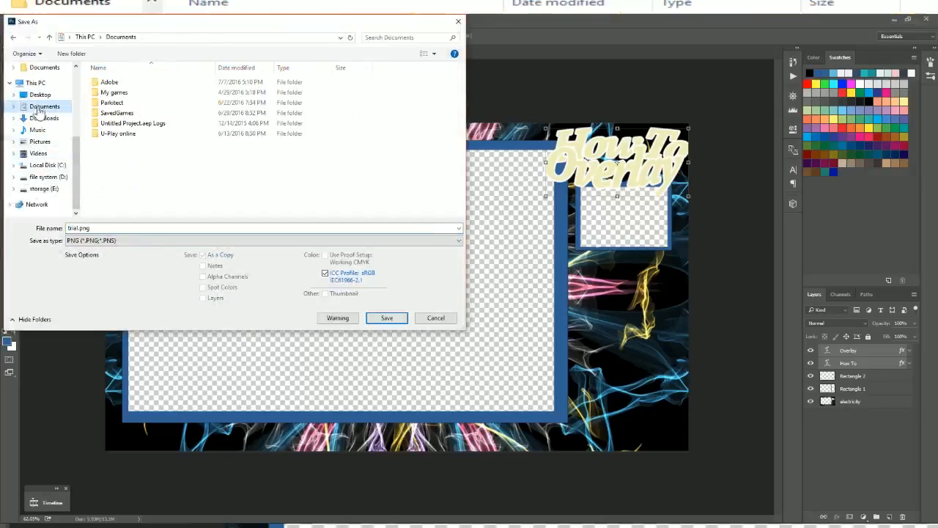
click(35, 95)
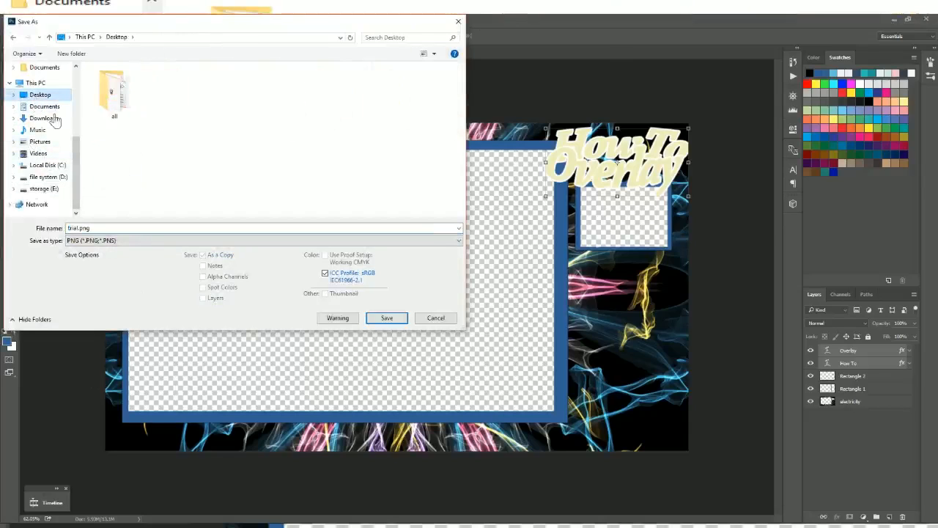
click(389, 316)
key(Return)
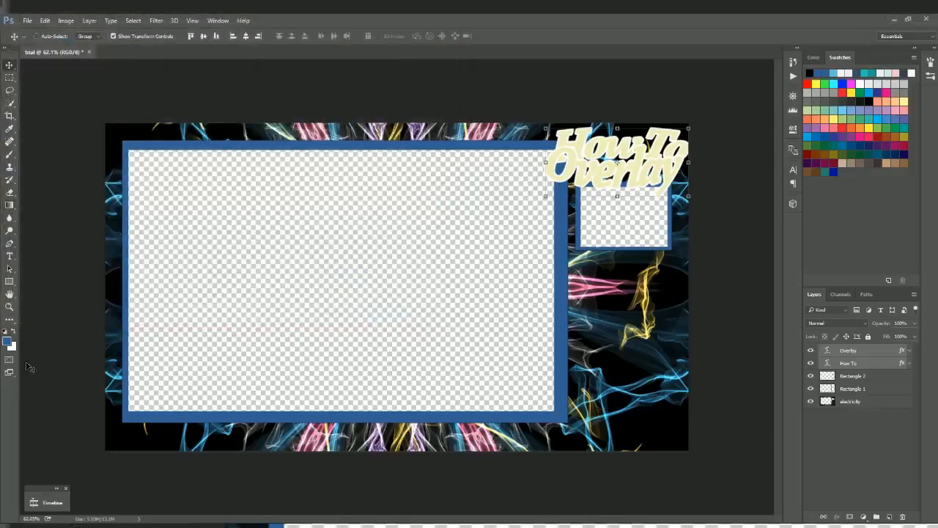
click(9, 281)
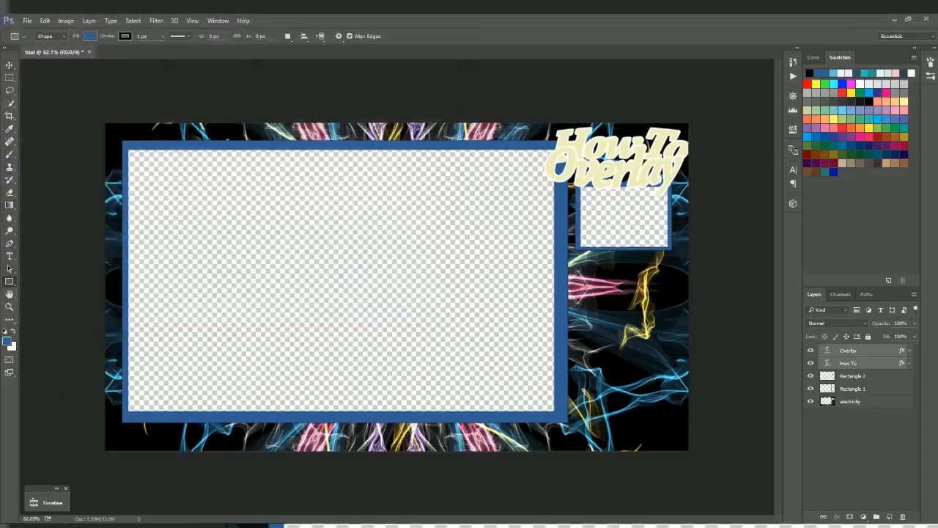
Step: Draw a blue 365 × 72 px bar below the small window and widen its left edge
drag(574, 291, 685, 314)
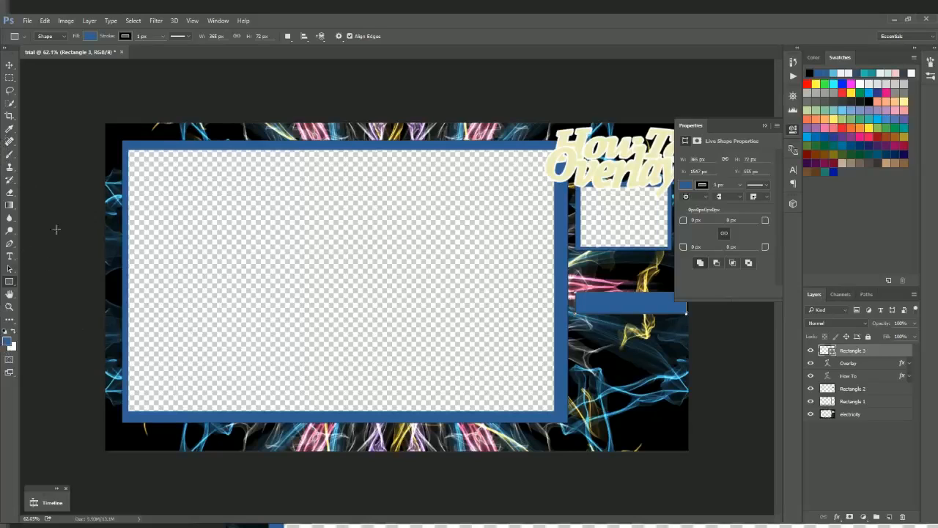
click(9, 258)
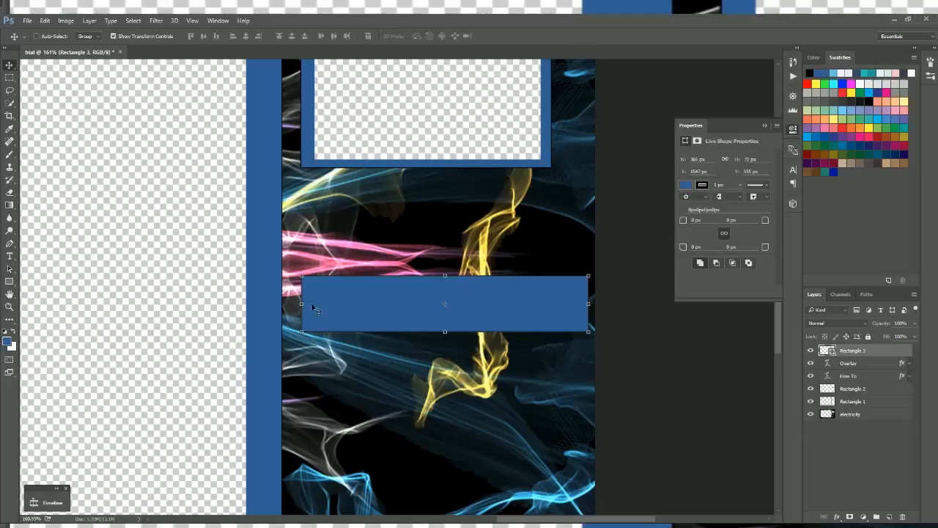
drag(304, 303, 289, 303)
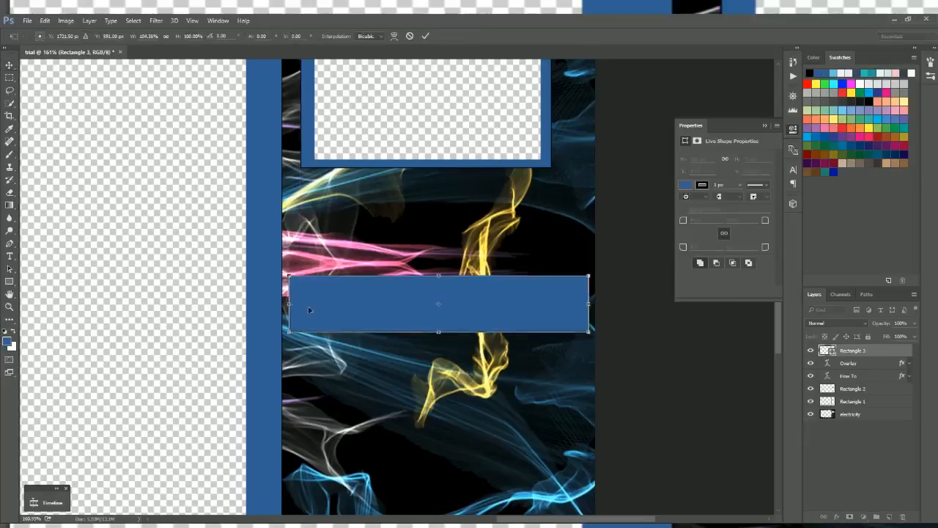
click(10, 255)
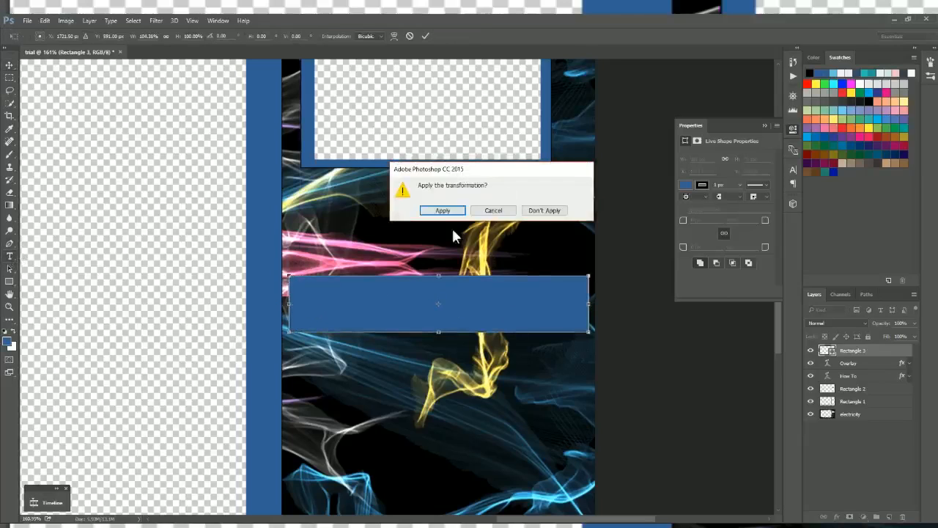
Step: Apply the bar's resize and type the text 'notifications'
click(440, 208)
text(notifiv)
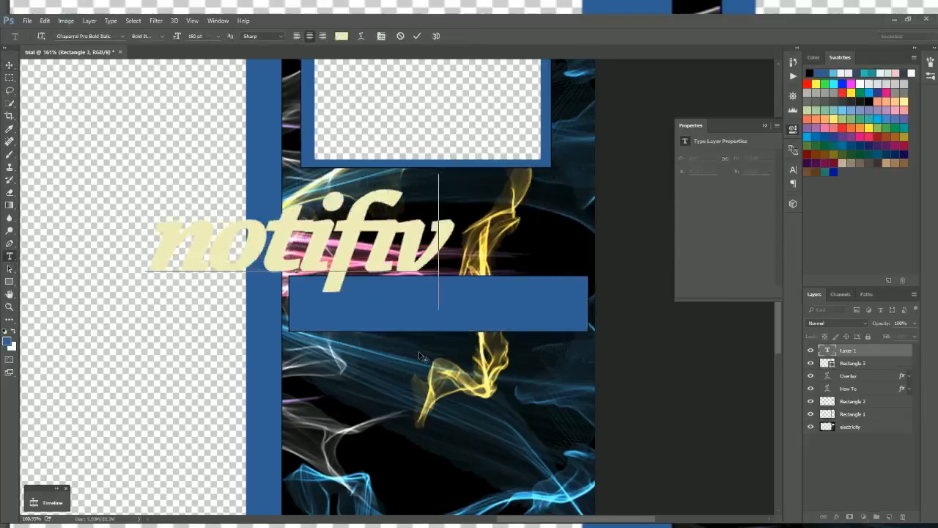
key(BackSpace)
text(cati)
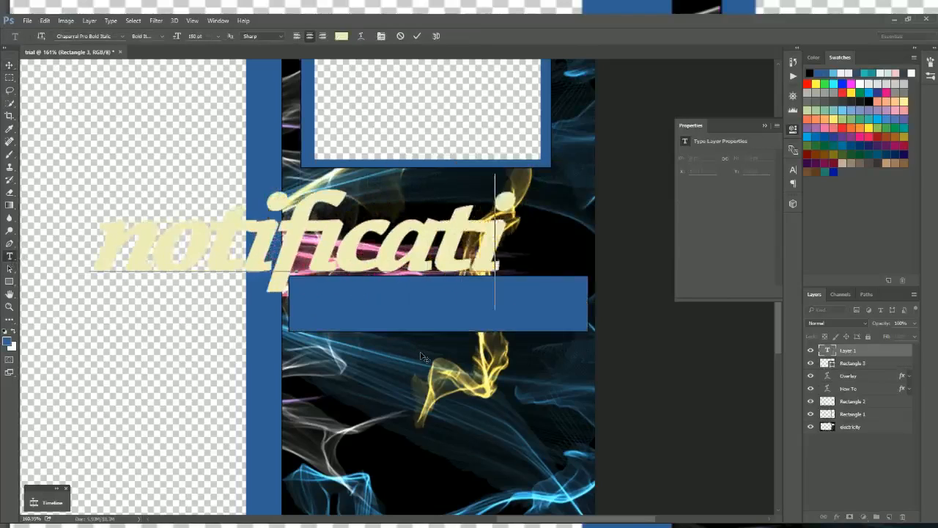
text(ons)
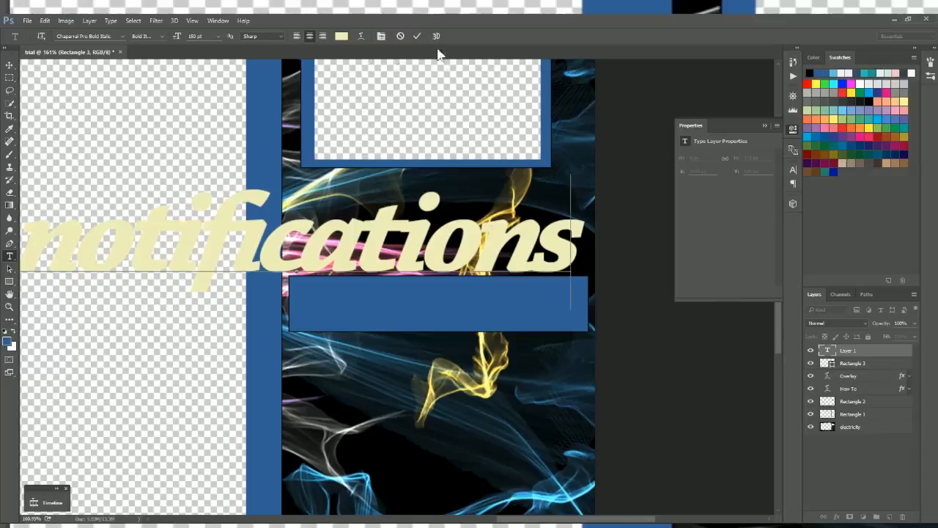
click(417, 36)
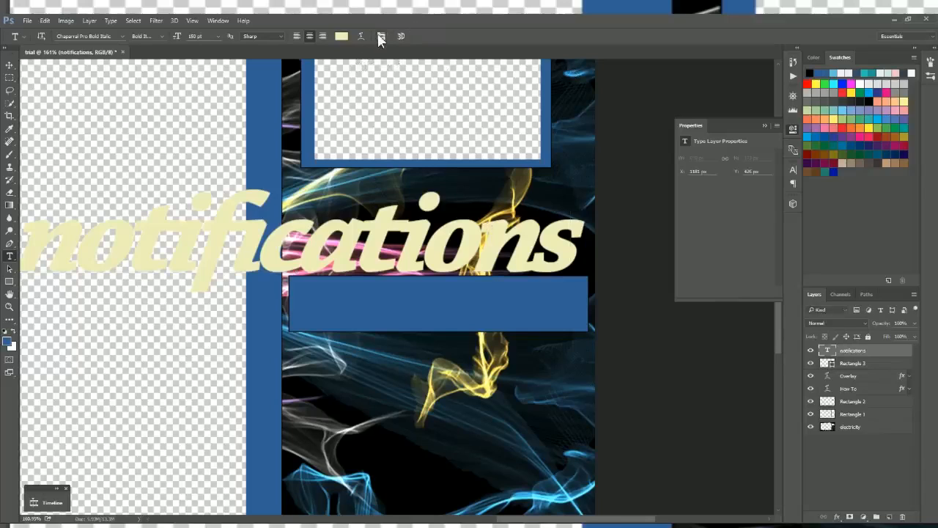
Step: Set the notifications text's font size to 24 pt in the Character panel
click(381, 36)
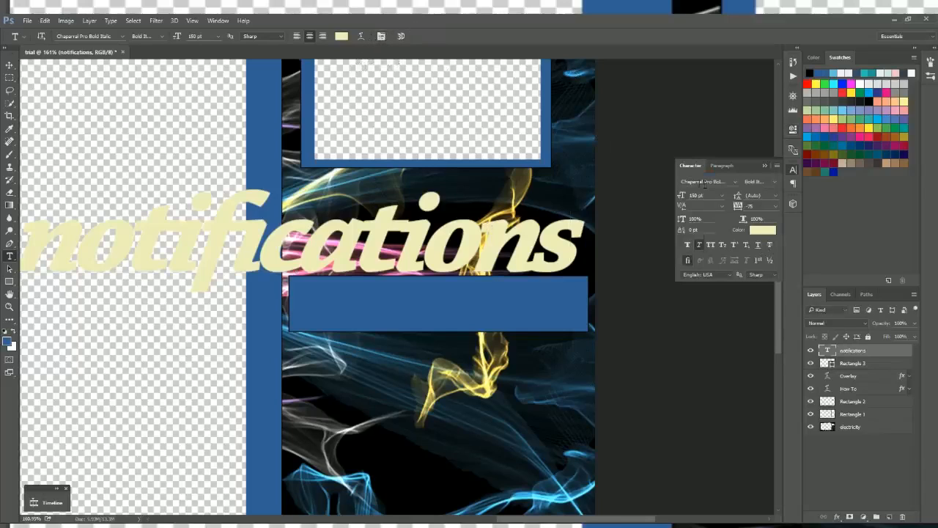
drag(682, 197, 584, 198)
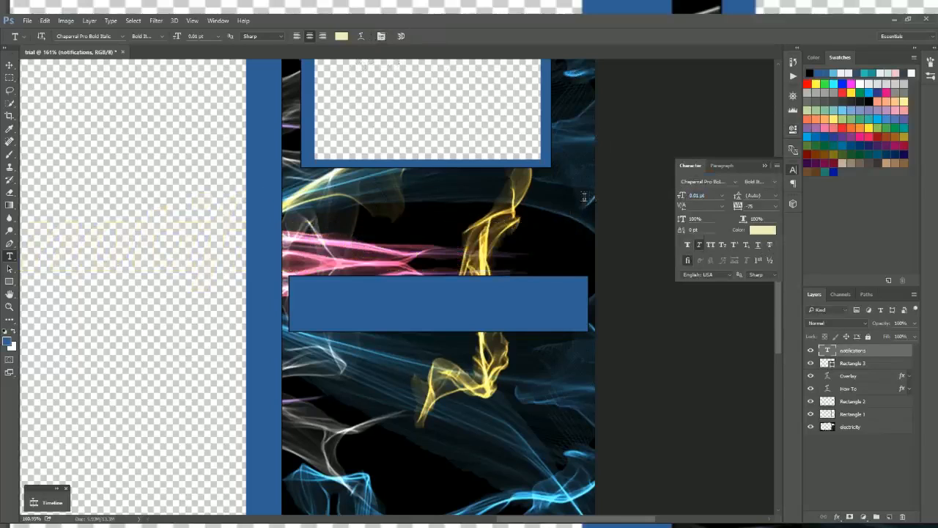
click(724, 196)
click(725, 224)
click(724, 197)
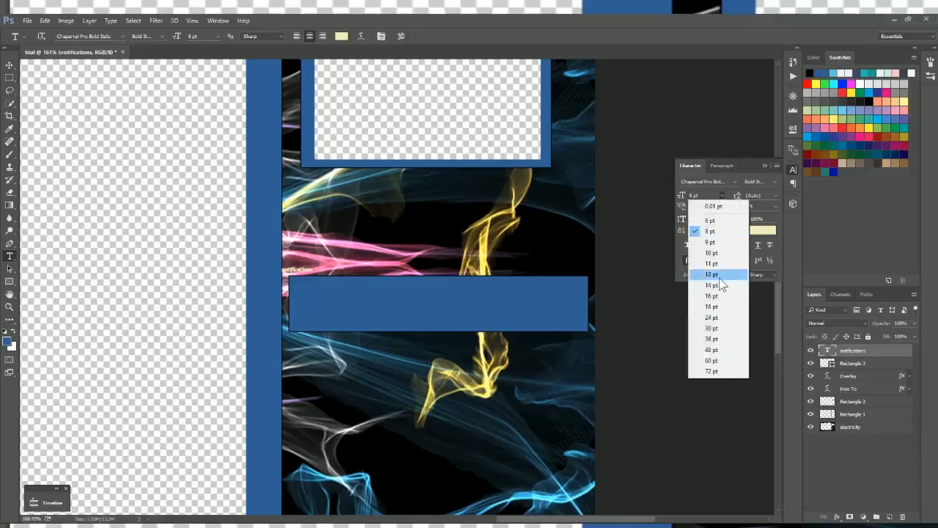
click(720, 284)
click(723, 196)
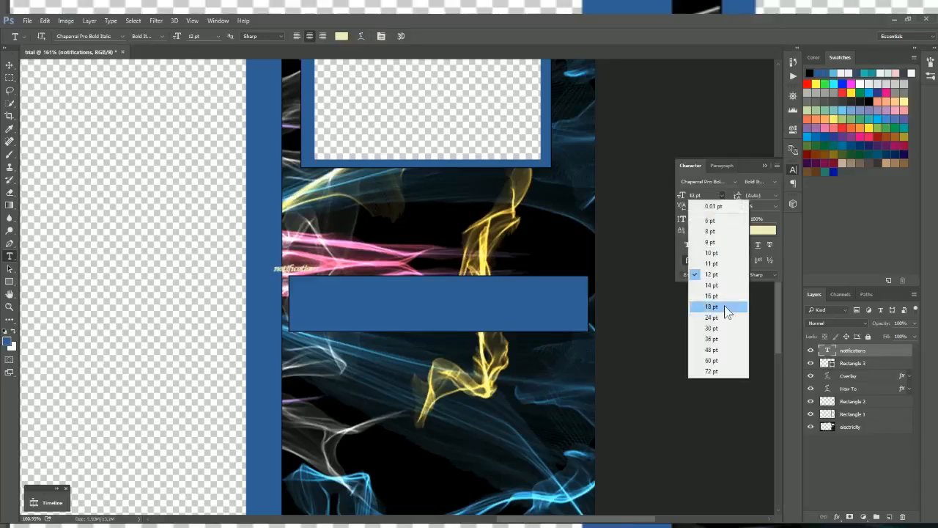
click(712, 318)
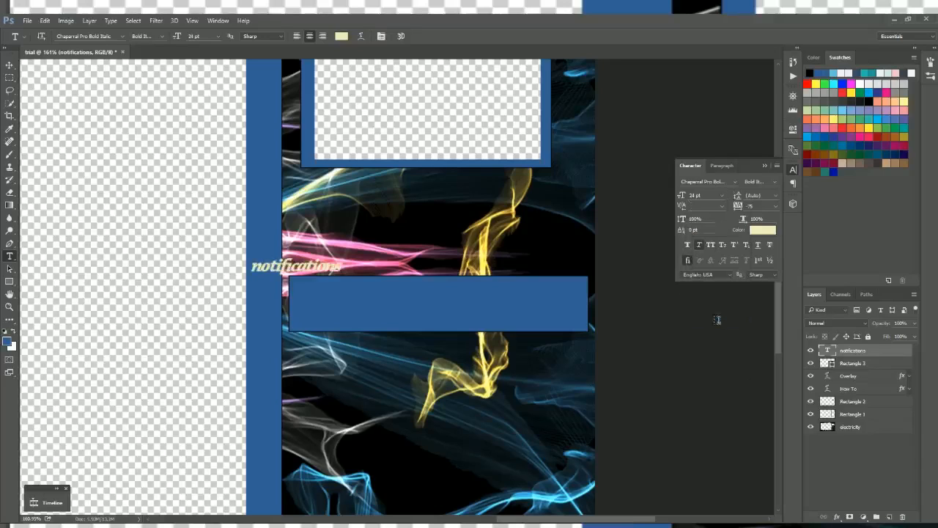
Step: Move the notifications text onto the blue bar and collapse the Character panel
click(9, 64)
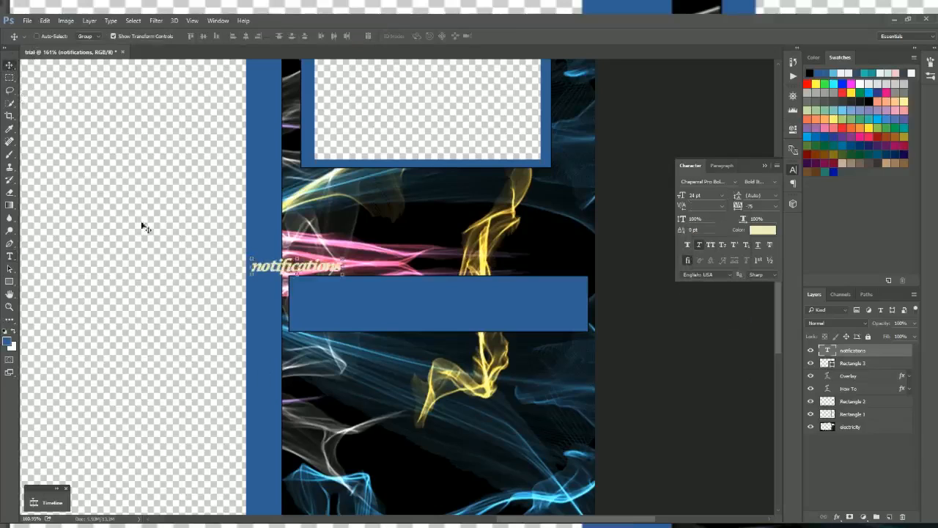
drag(327, 269, 361, 324)
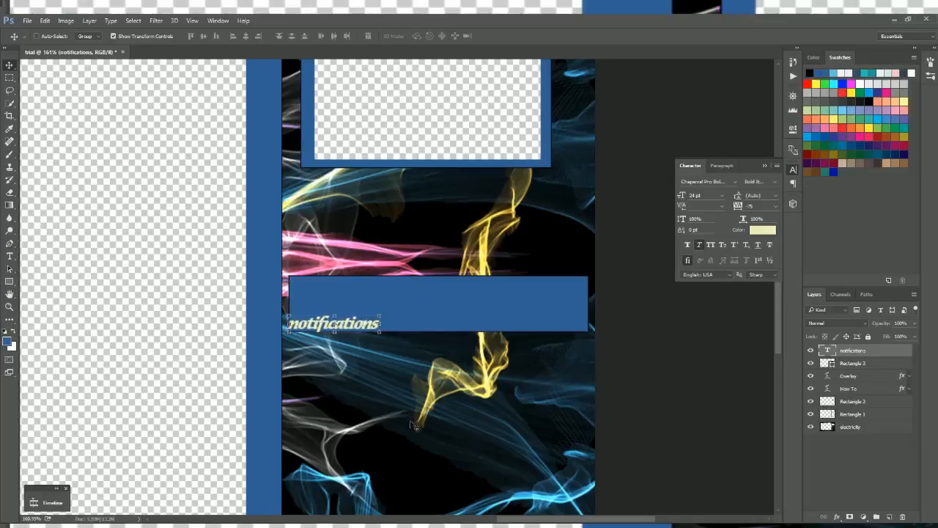
click(872, 480)
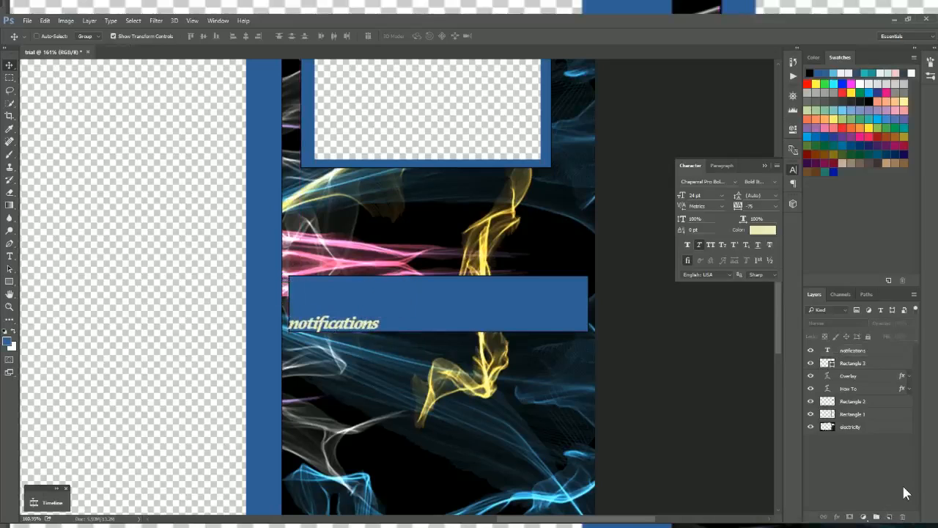
scroll(355, 194, down, 9)
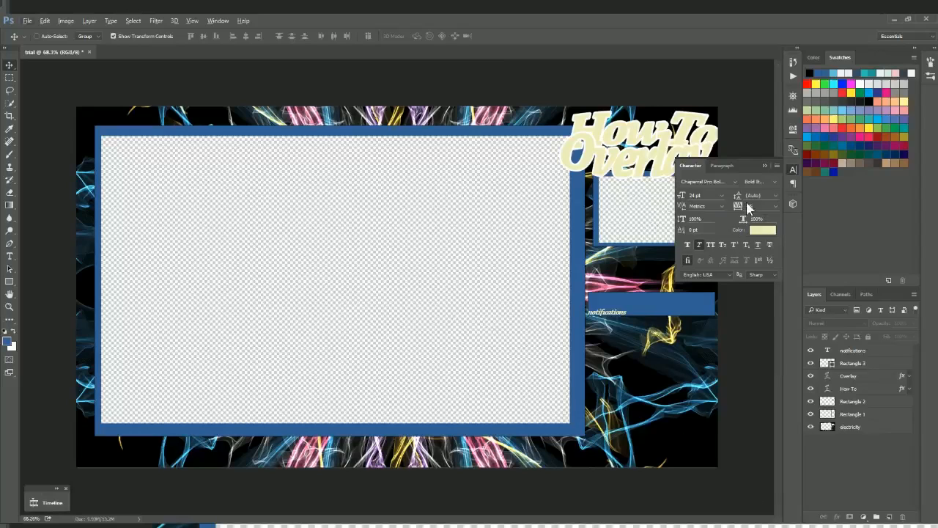
click(764, 166)
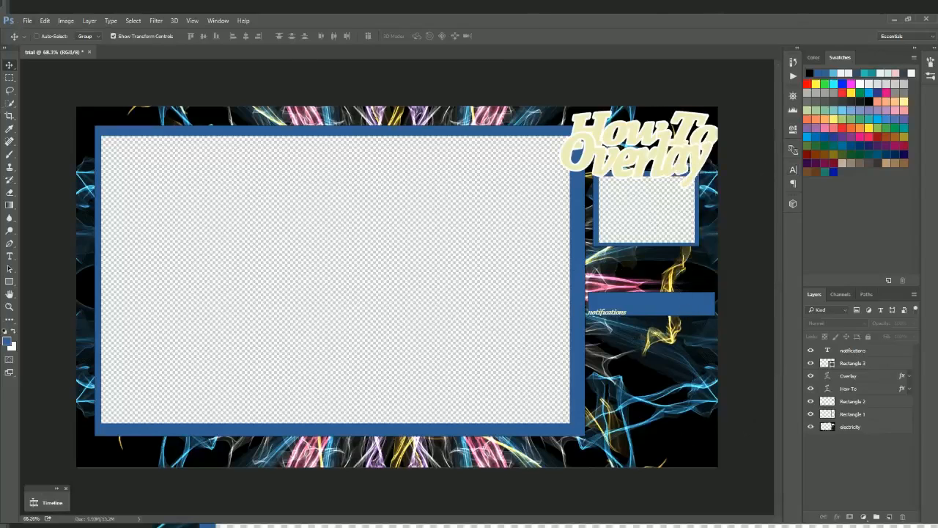
Step: Close Photoshop, discarding the unsaved changes to the trial document
click(928, 20)
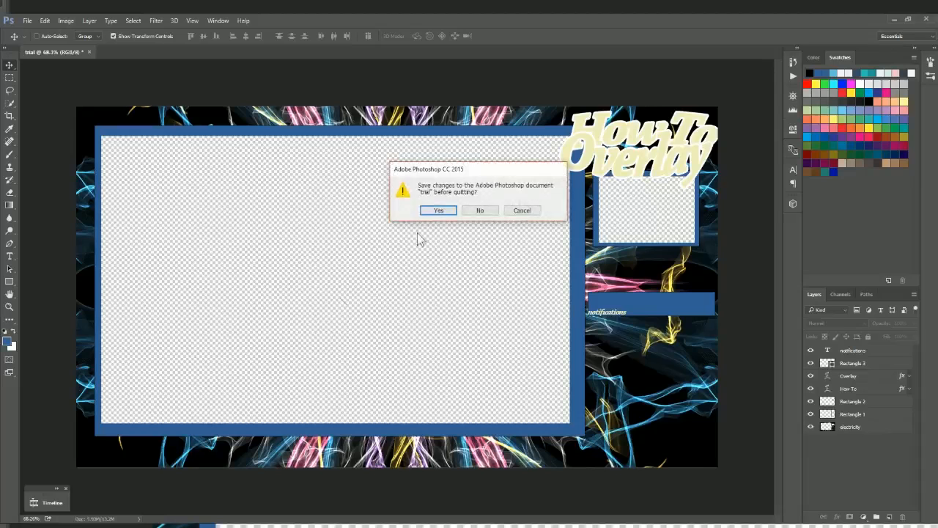
click(473, 211)
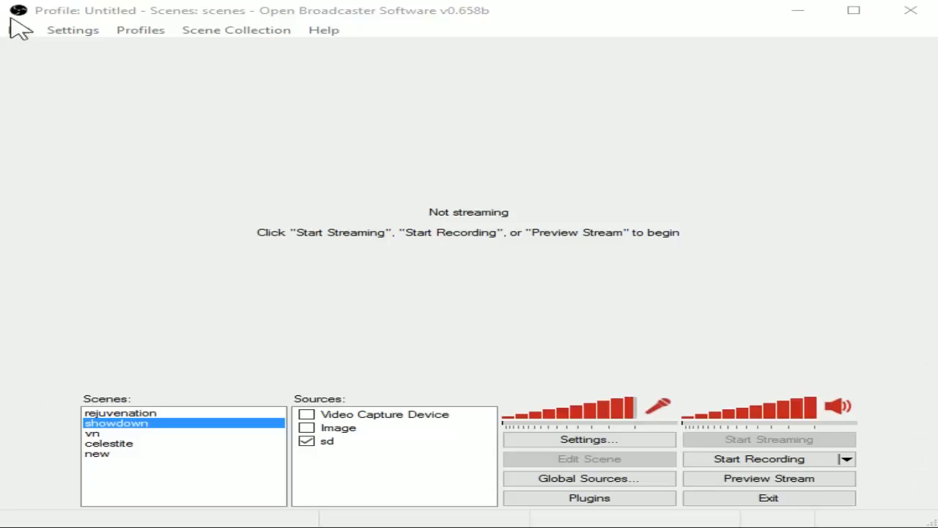
Step: Set the recording file name to trial in OBS Broadcast Settings
click(71, 31)
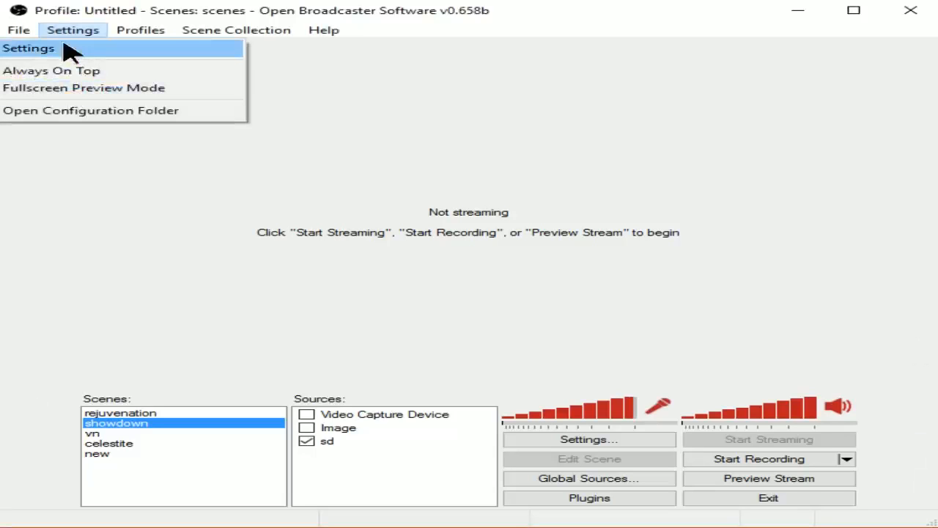
click(63, 48)
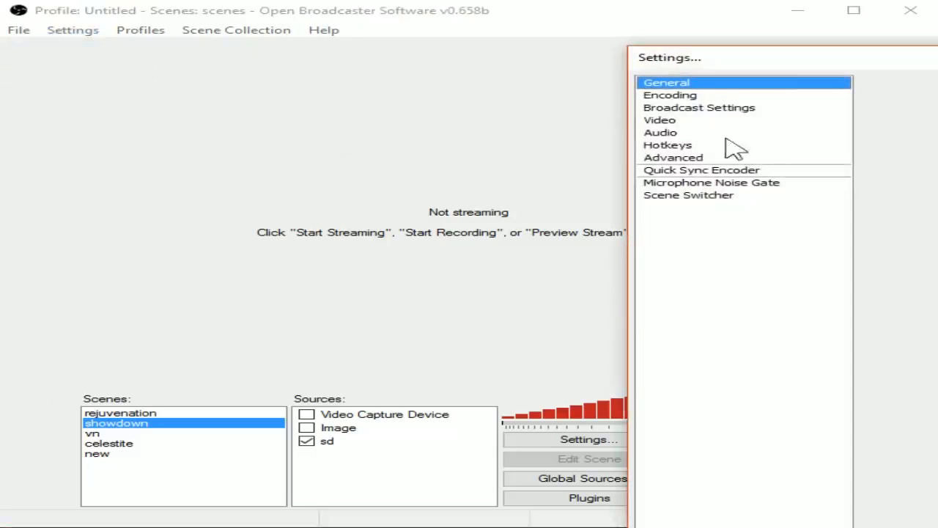
click(700, 109)
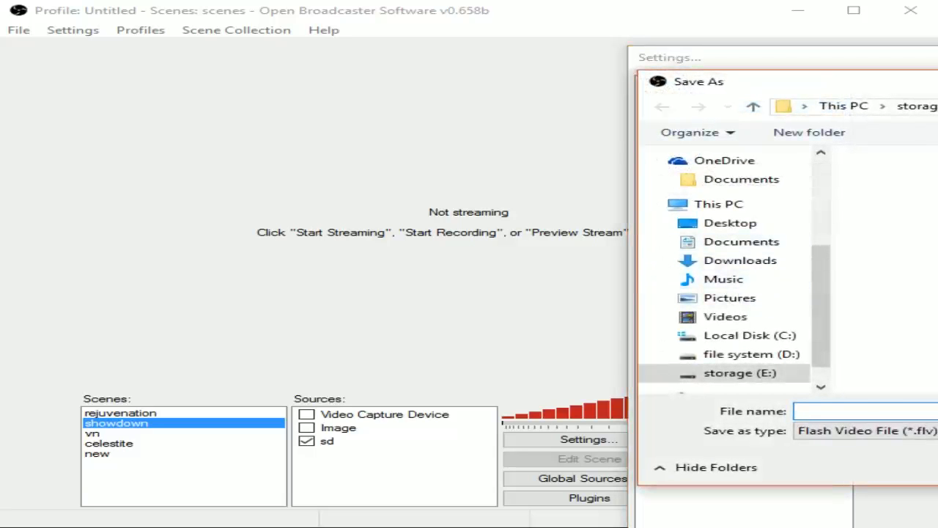
text(trial)
key(Return)
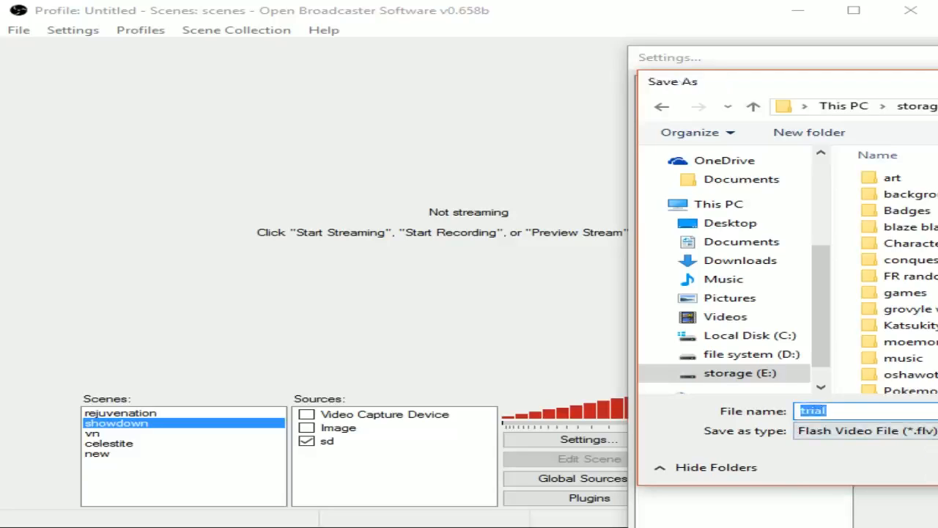
key(Return)
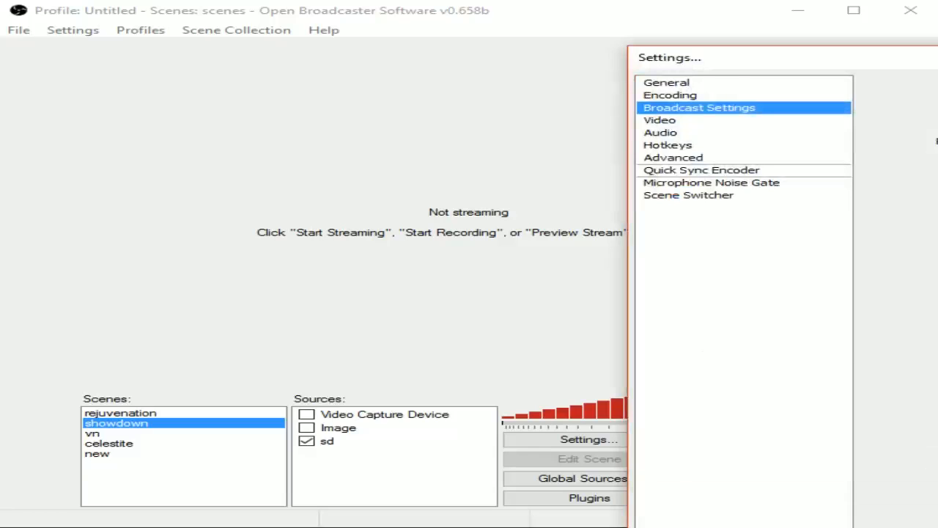
Step: Look through the Encoding, Audio, Video and Hotkey settings pages, then close Settings
click(702, 96)
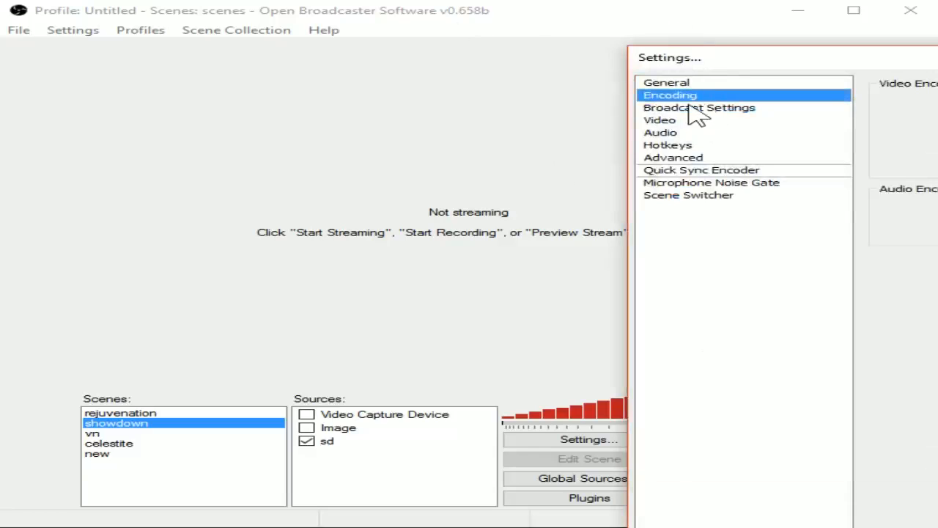
click(682, 131)
click(687, 120)
click(732, 133)
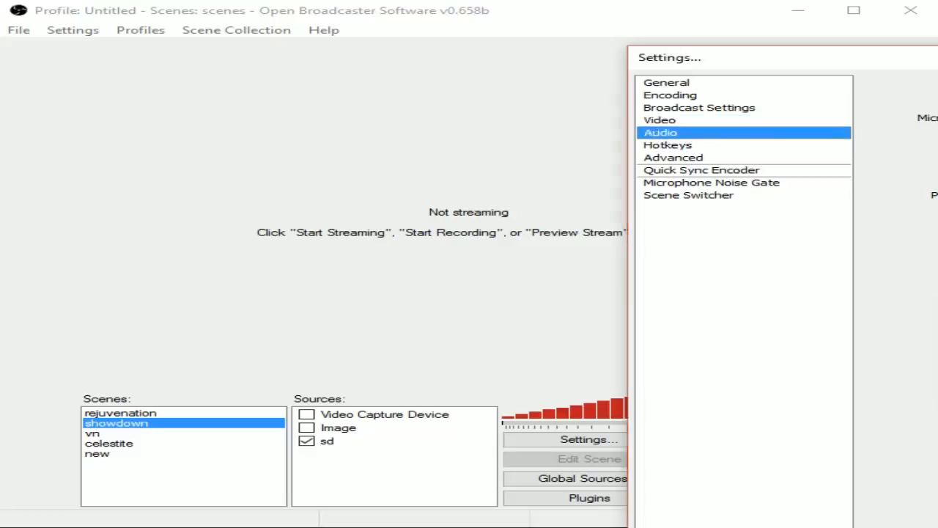
click(777, 145)
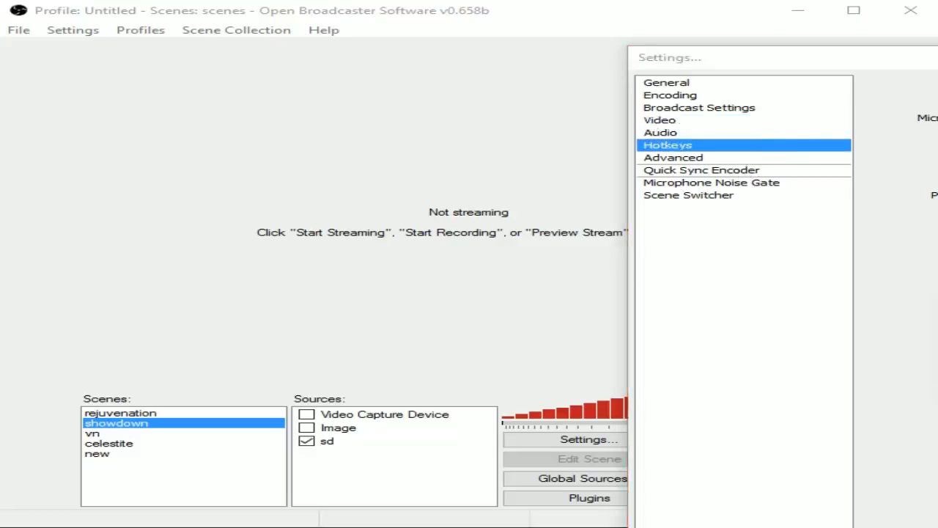
click(754, 108)
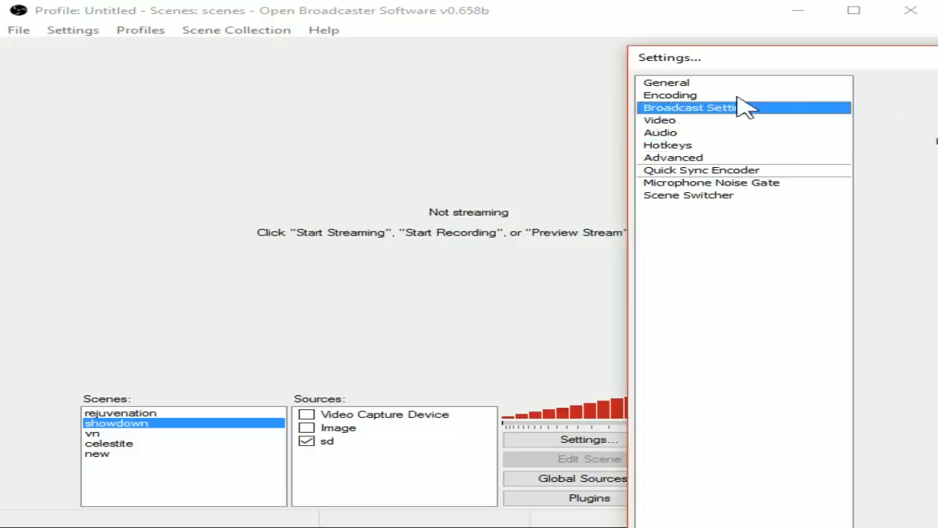
click(707, 96)
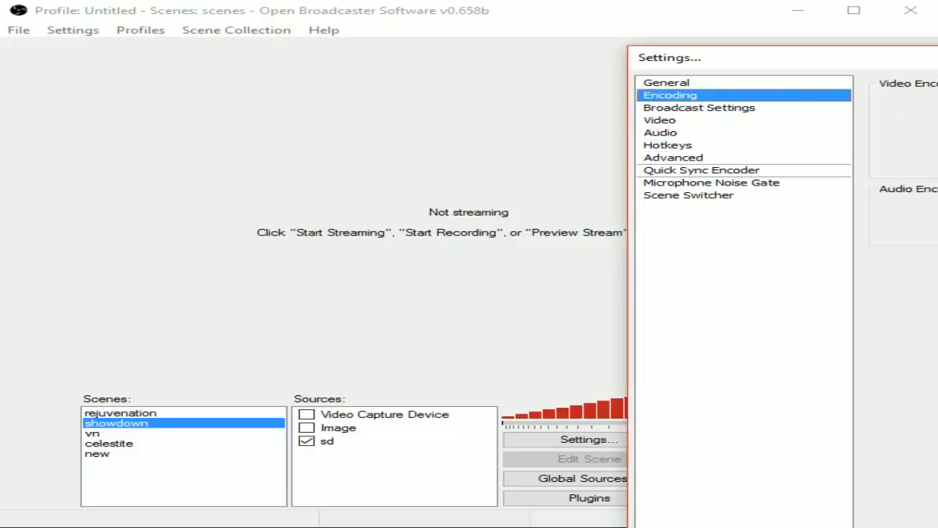
key(Escape)
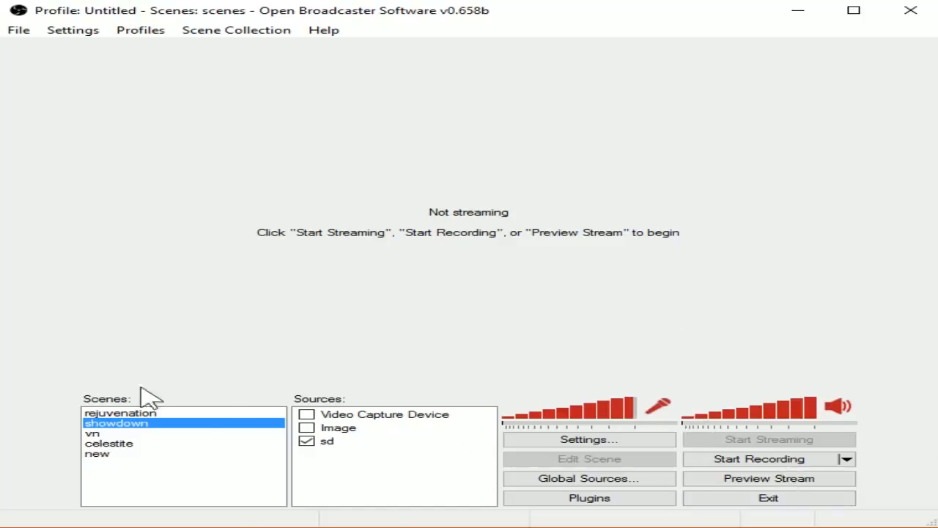
Step: Add a new scene named trial to the Scenes list
right_click(120, 486)
click(182, 501)
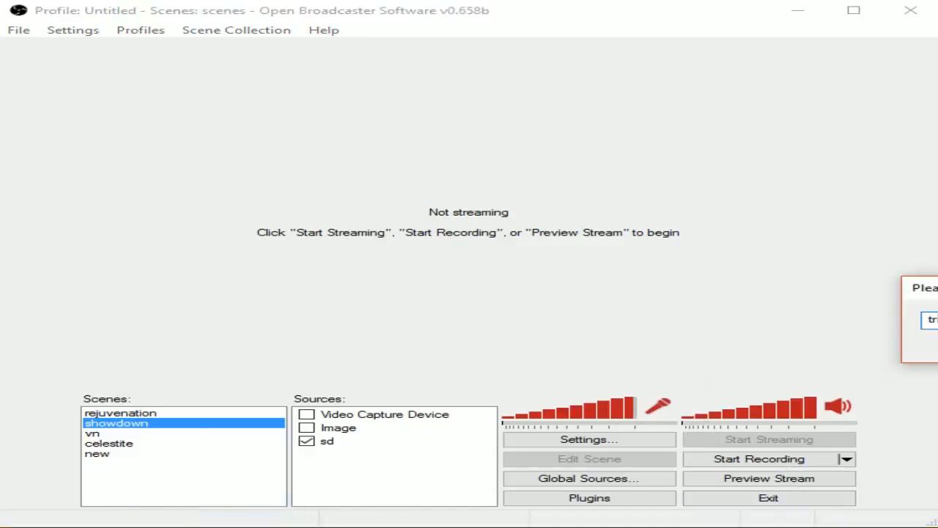
text(trial)
key(Return)
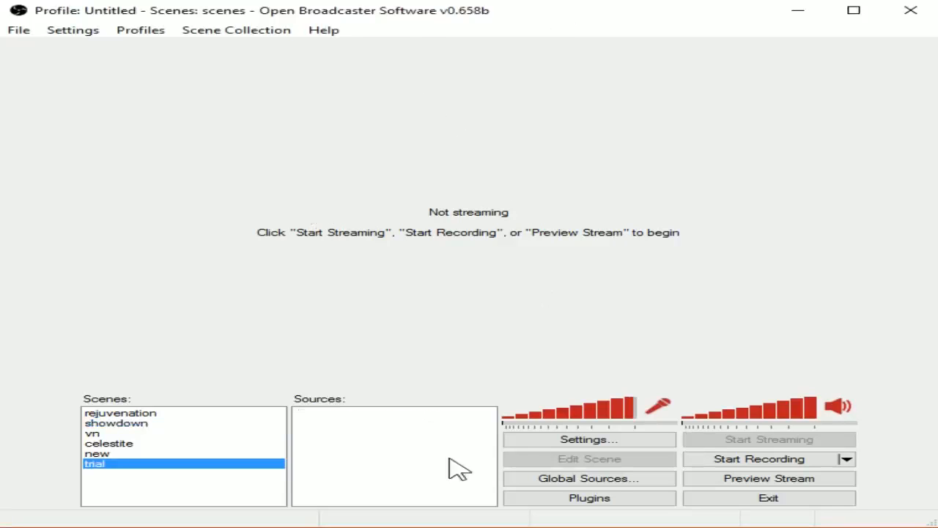
Step: Check the available source types, then centre the Pokemon Uranium game window
right_click(381, 446)
mouse_move(456, 463)
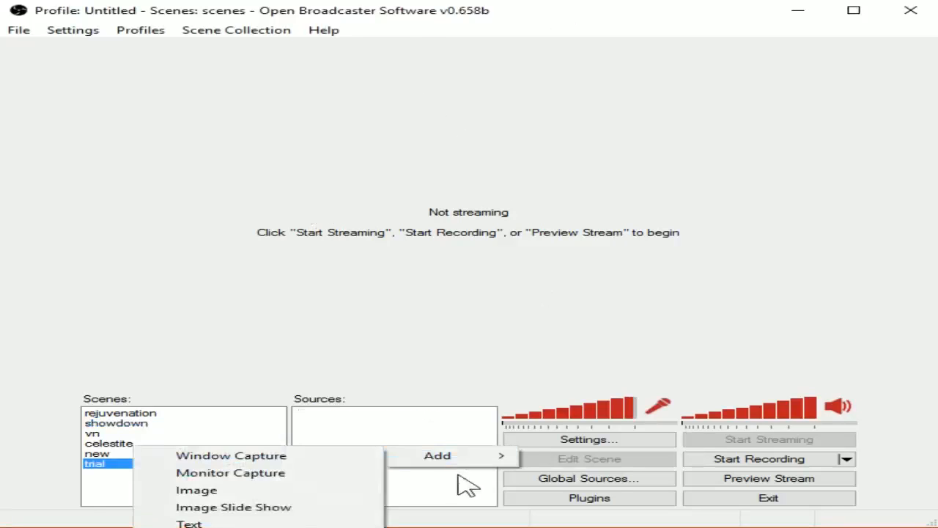
click(257, 473)
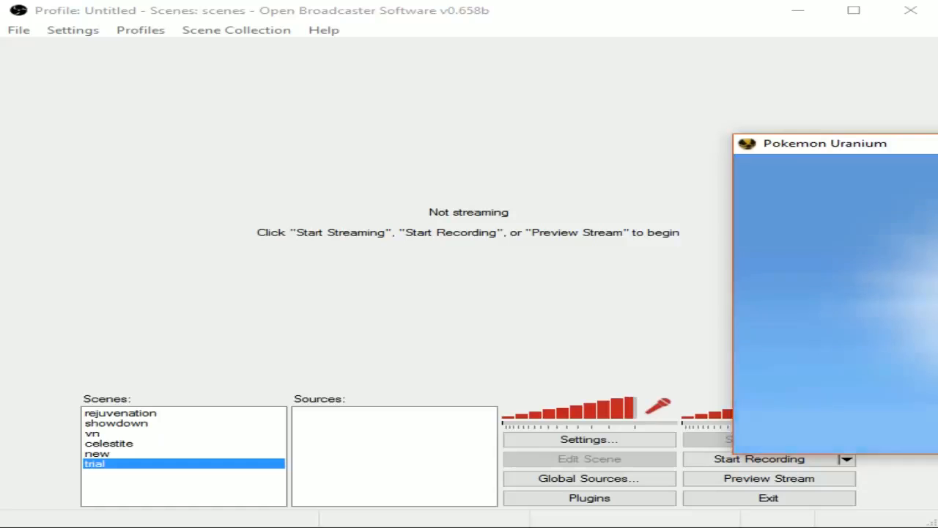
drag(937, 148, 590, 73)
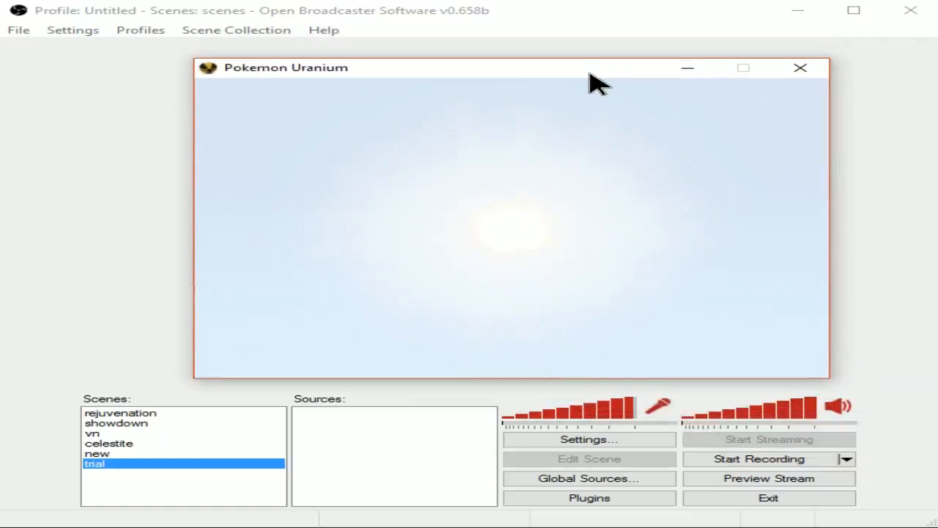
key(alt+Return)
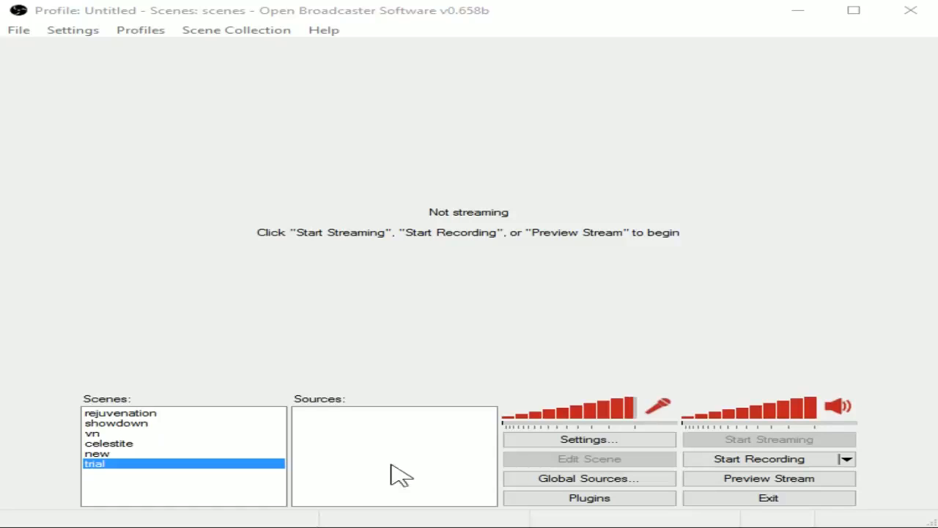
Step: Add a Window Capture source to the trial scene with its default name and settings
right_click(366, 450)
mouse_move(415, 461)
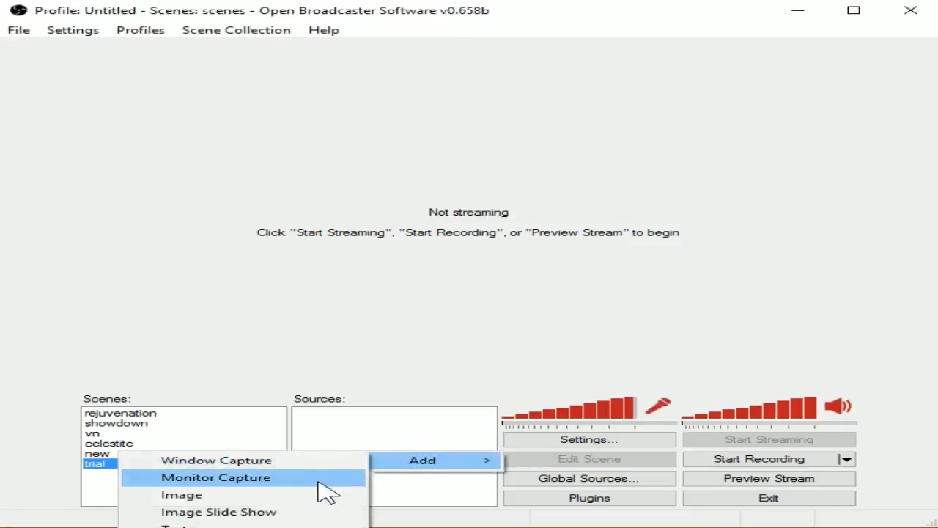
click(299, 459)
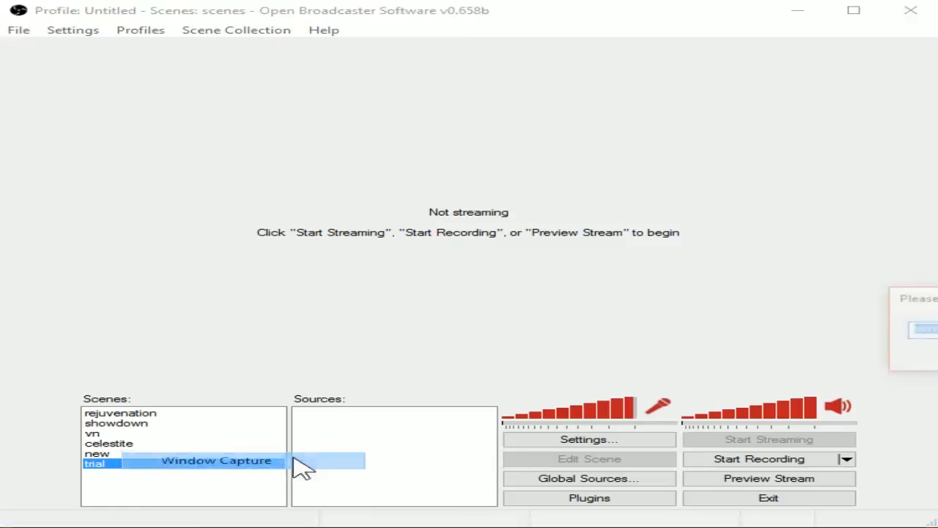
key(Return)
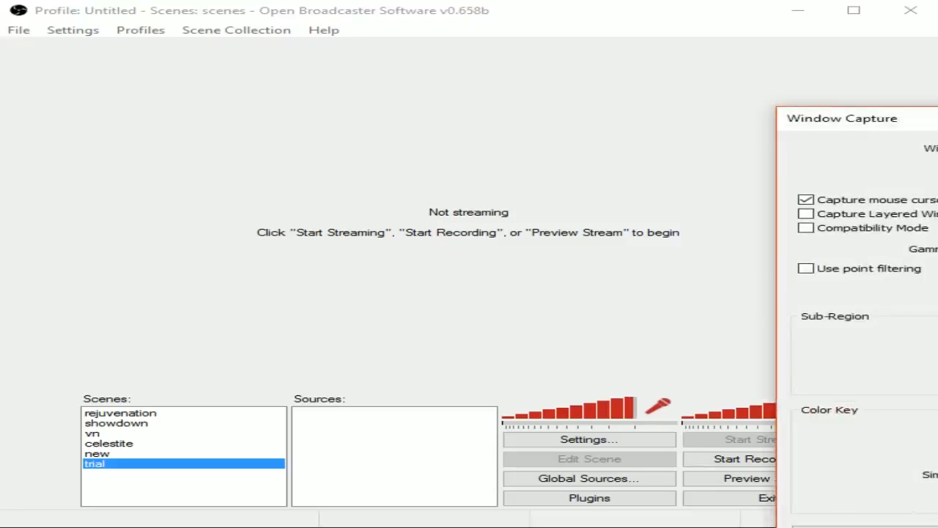
key(Return)
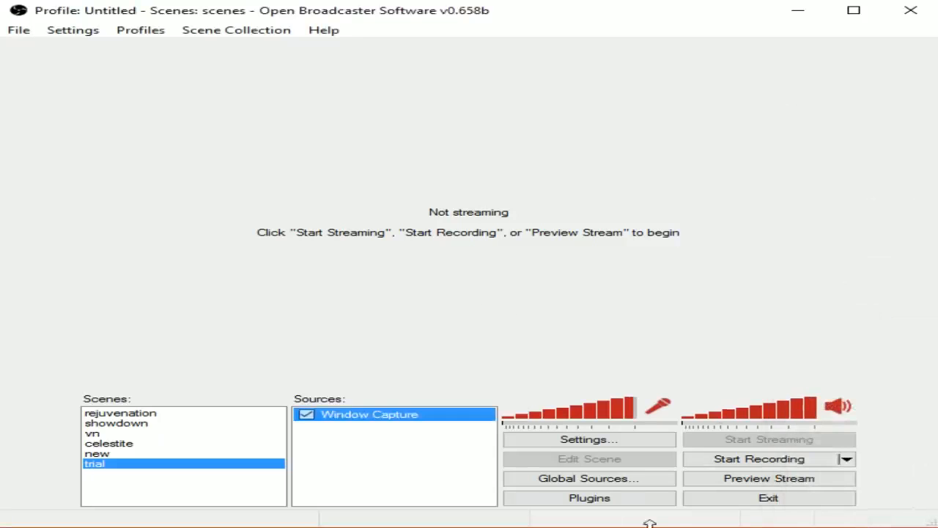
Step: Start the preview, enable Edit Scene, and enlarge the window capture in the preview
click(737, 478)
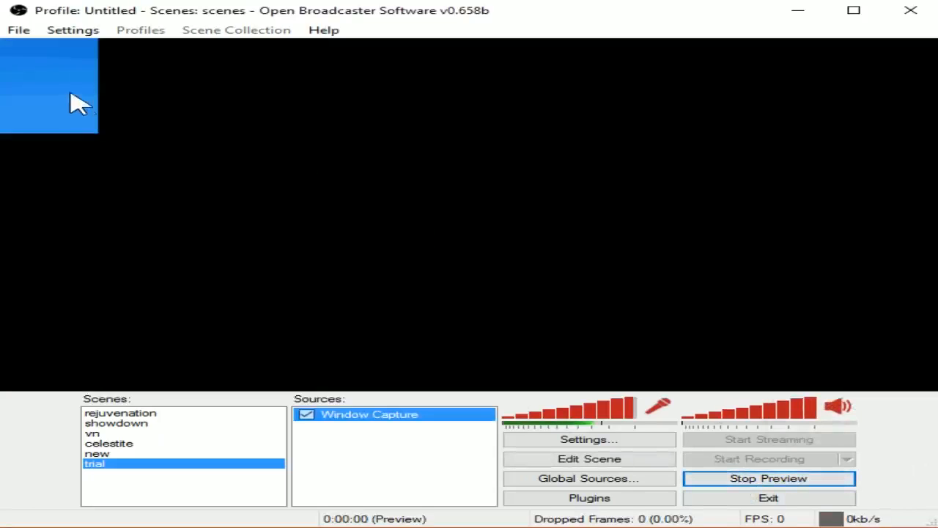
click(619, 460)
drag(62, 117, 517, 283)
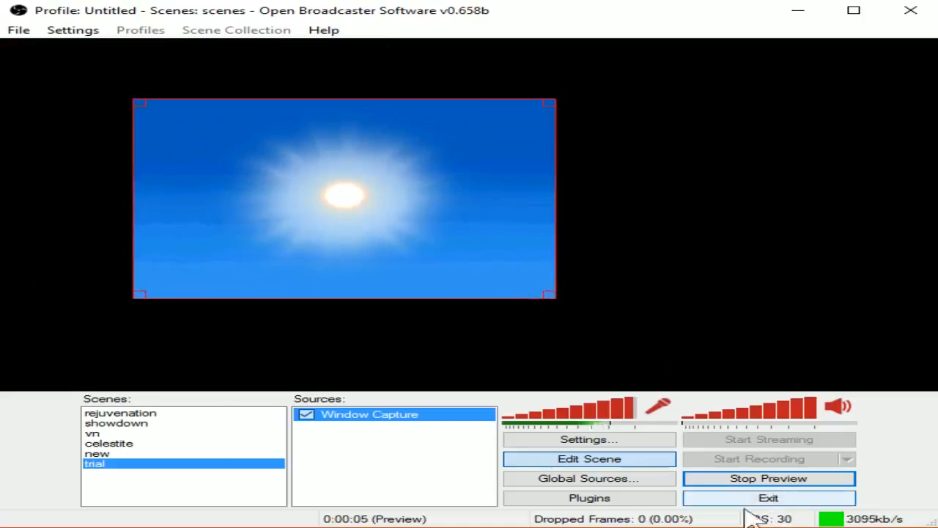
Step: Add an Image source named overlay that loads trial.png
right_click(337, 474)
mouse_move(432, 487)
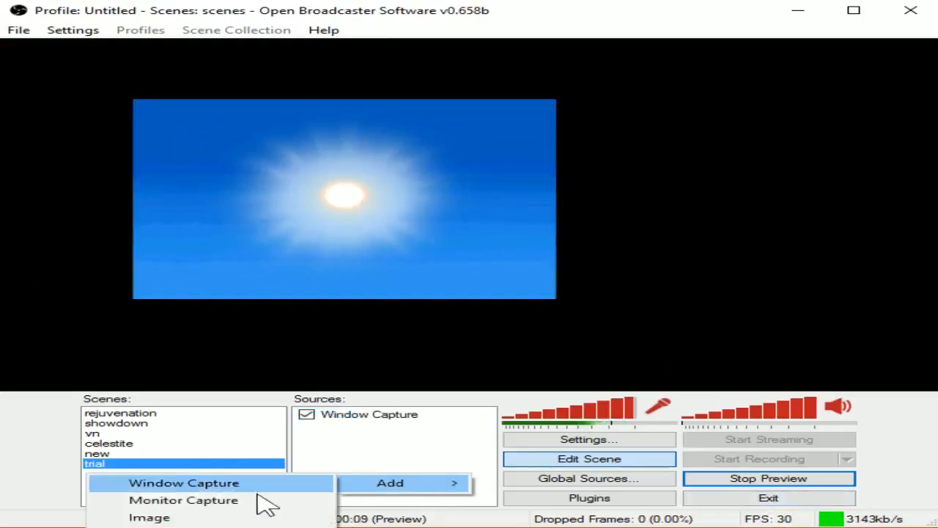
click(261, 519)
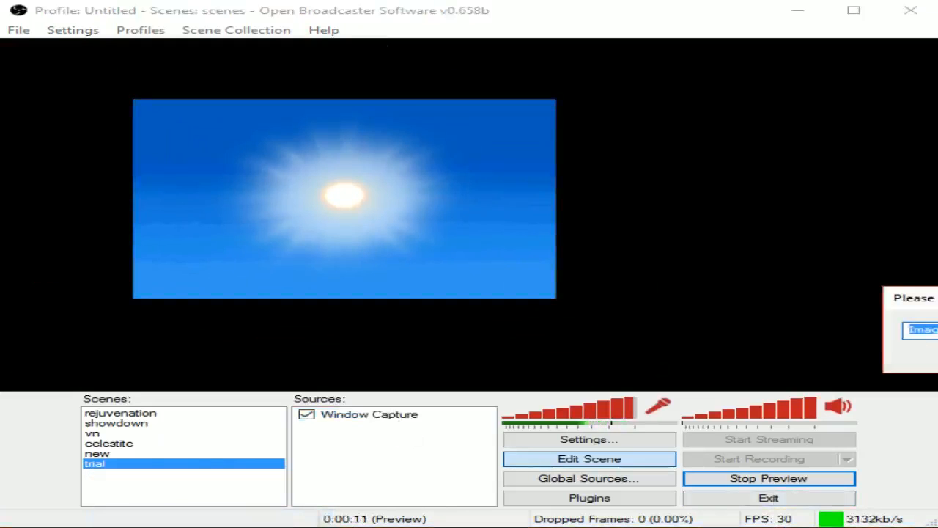
text(overl)
key(Return)
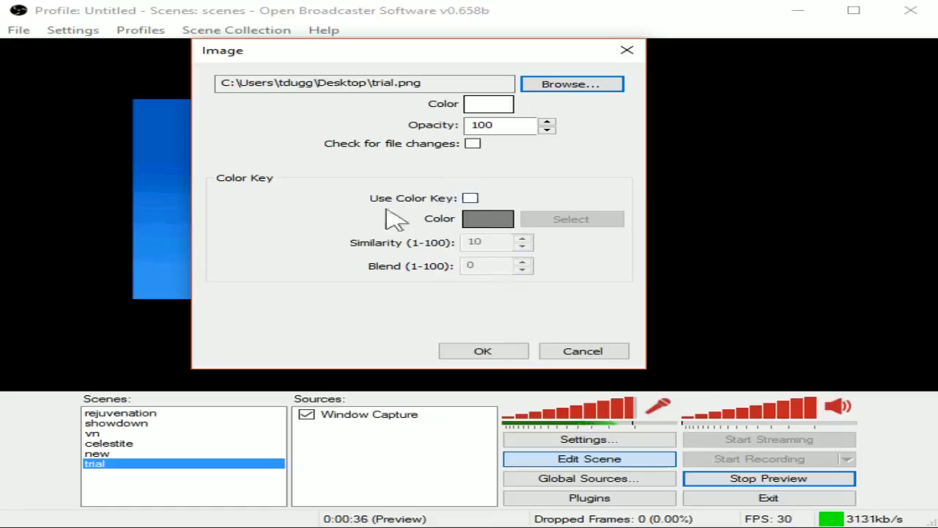
click(499, 356)
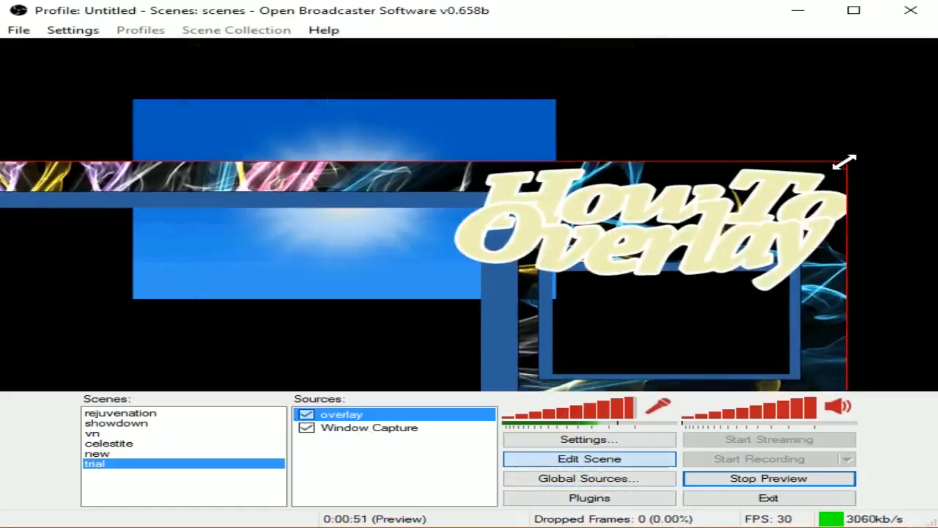
Step: Resize and move the overlay image until it covers the entire preview around the capture
drag(844, 161, 575, 336)
drag(515, 370, 552, 293)
drag(470, 354, 910, 108)
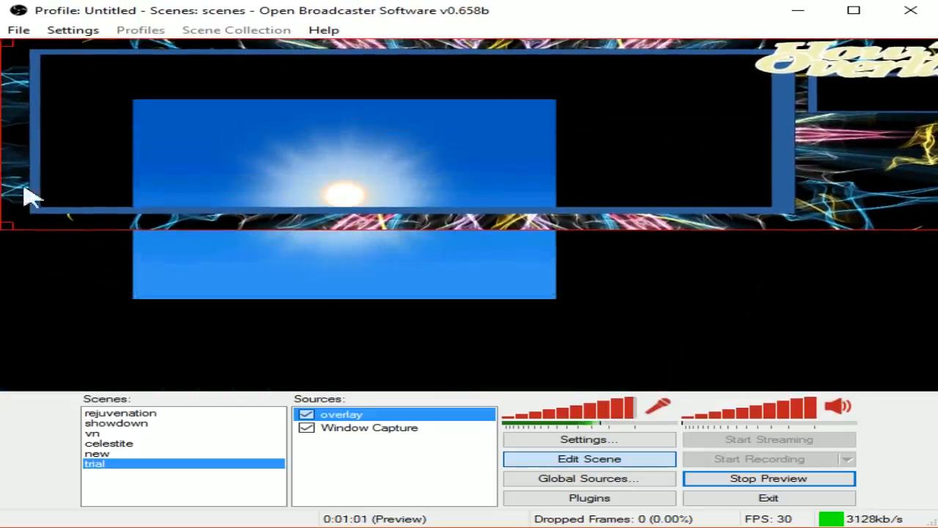
drag(820, 220, 753, 295)
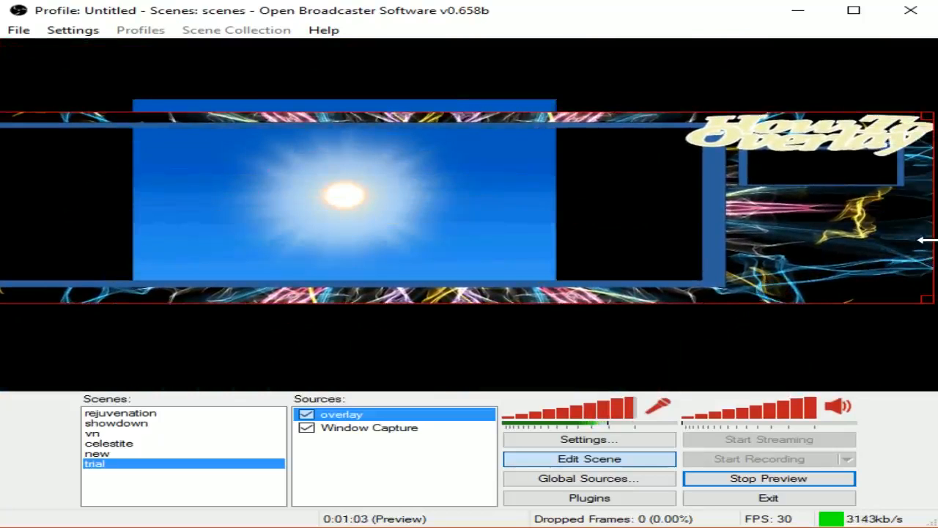
drag(927, 240, 804, 239)
drag(737, 237, 803, 160)
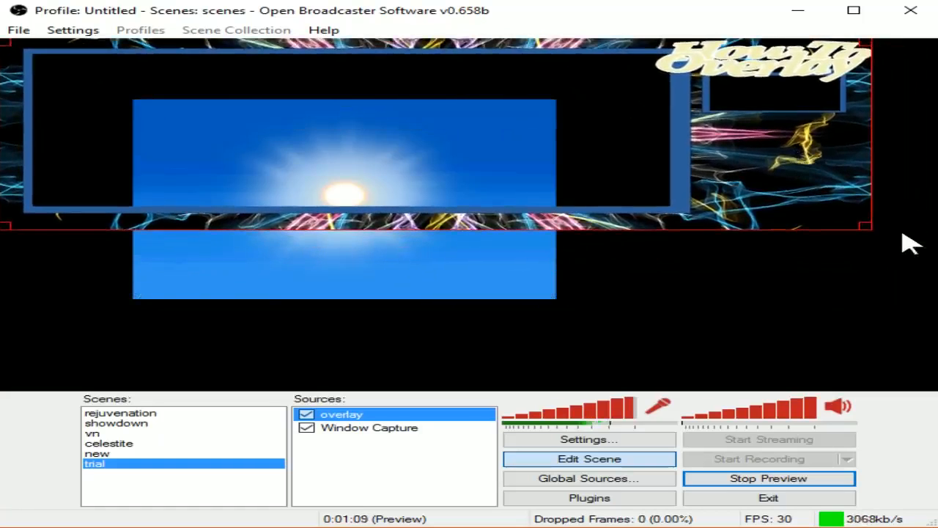
drag(865, 227, 922, 381)
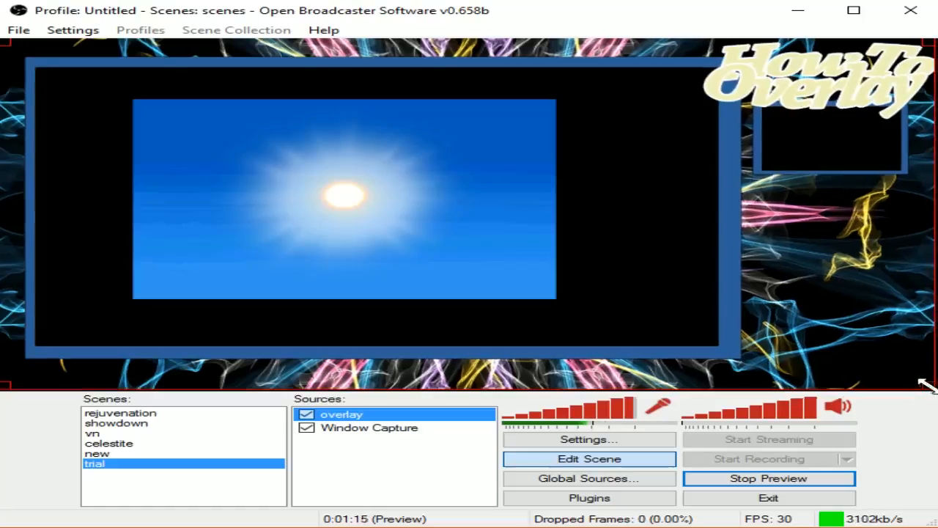
Step: Select the Window Capture source and stretch it to fit the overlay's large blue frame
click(408, 437)
click(409, 431)
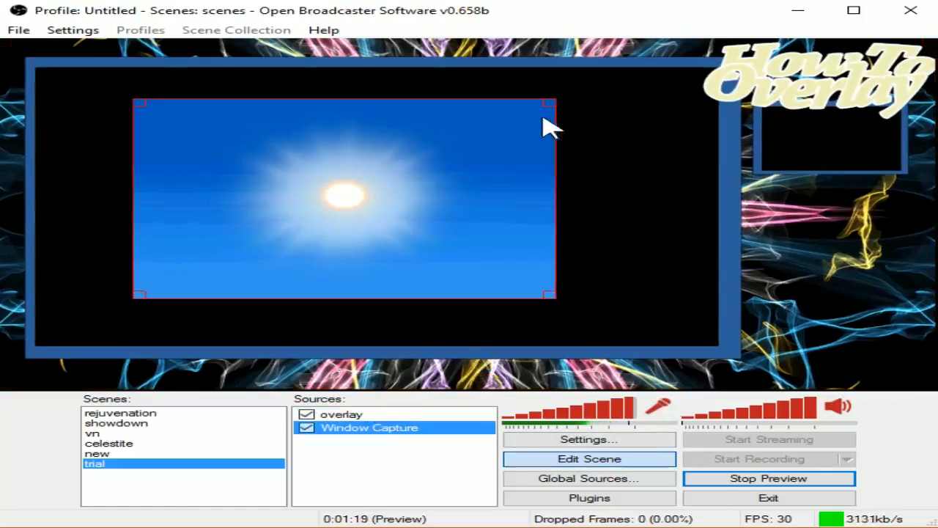
drag(551, 102, 709, 70)
key(Down)
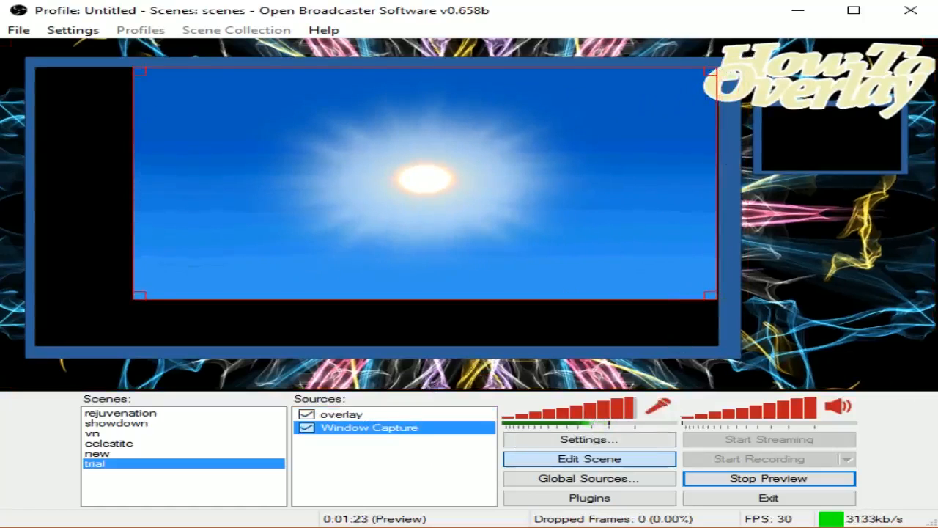
drag(139, 295, 34, 347)
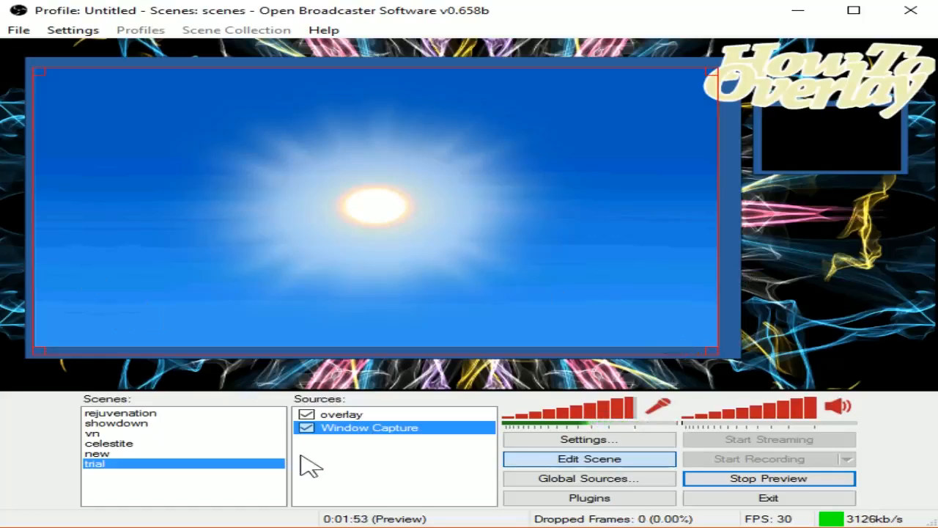
Step: Add a Video Capture Device webcam source with its default name and settings, and maximize the OBS window
right_click(329, 465)
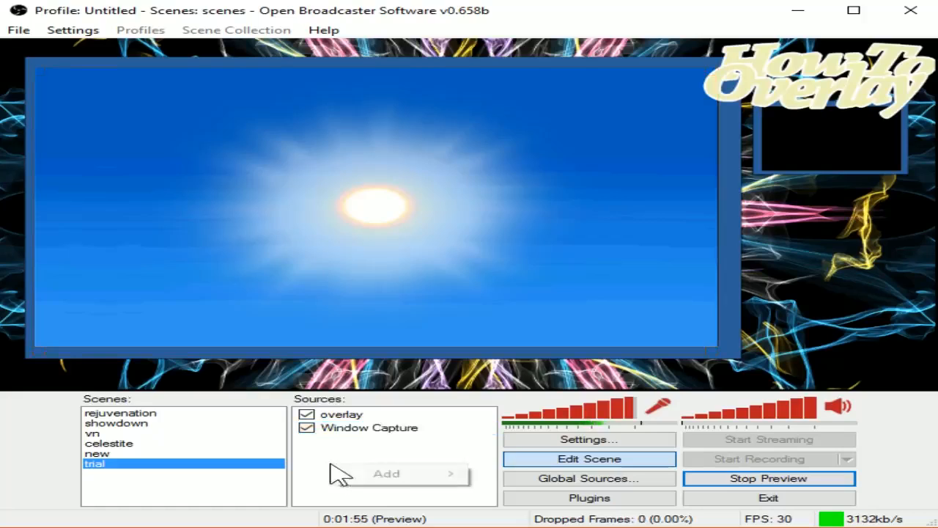
mouse_move(366, 486)
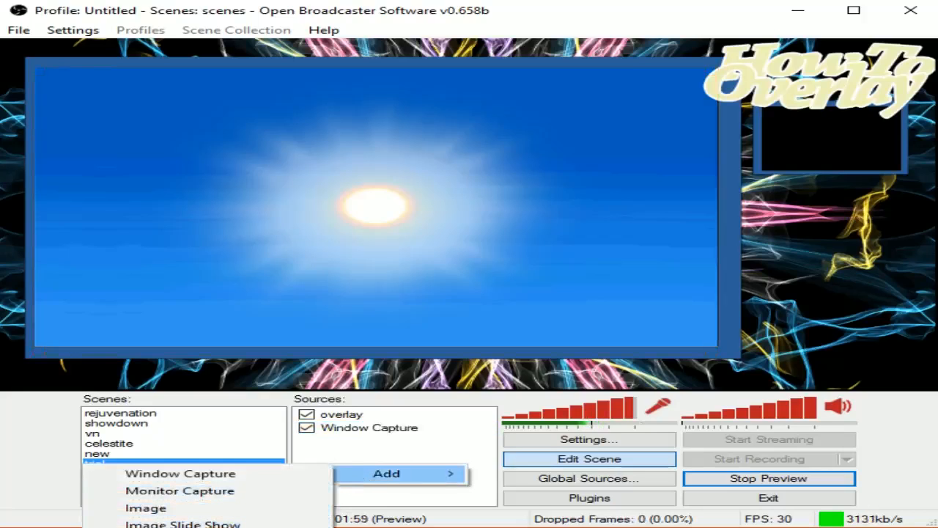
click(309, 525)
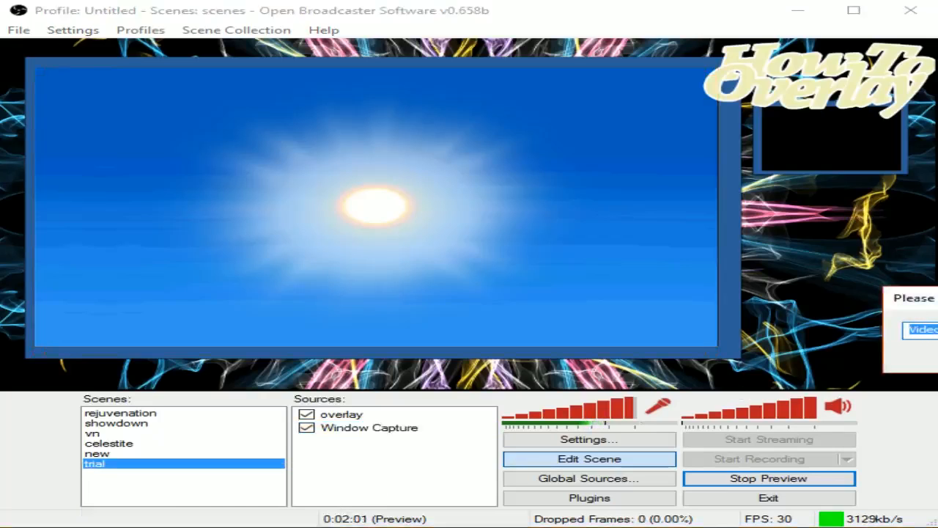
key(Return)
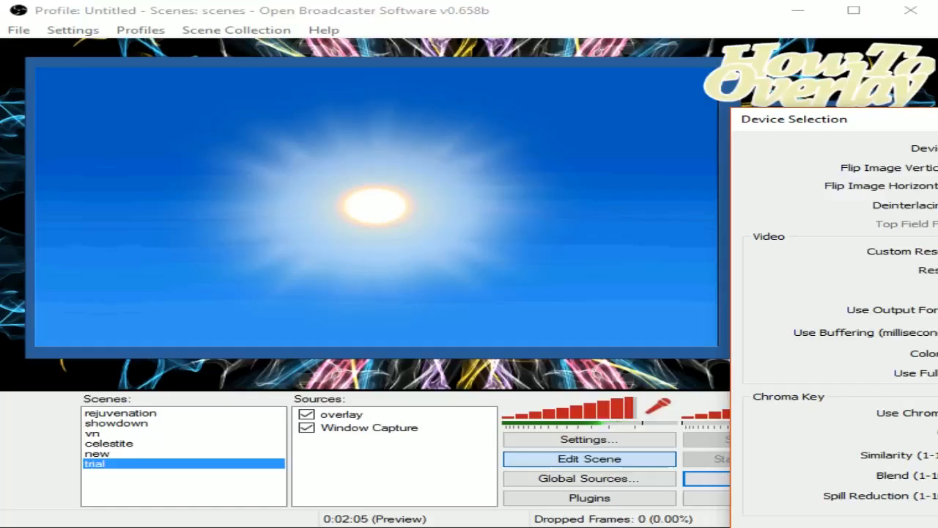
key(Return)
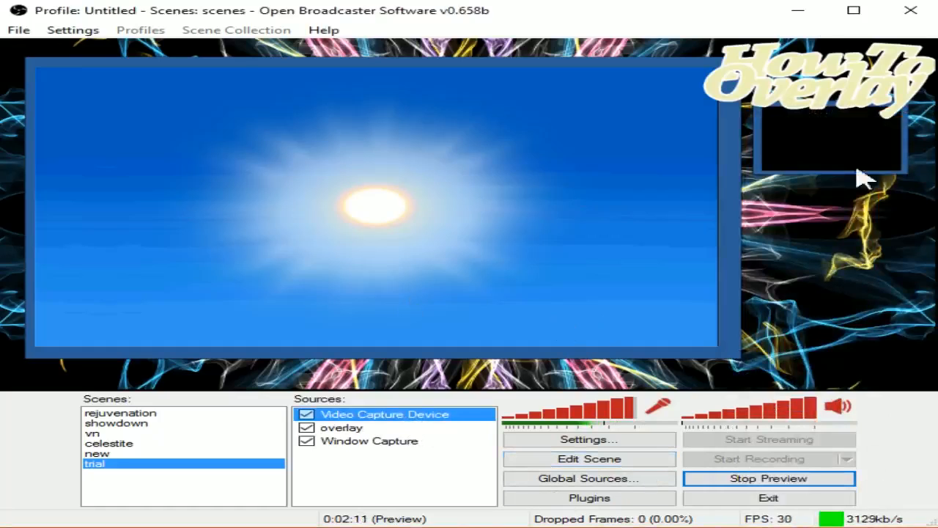
click(855, 11)
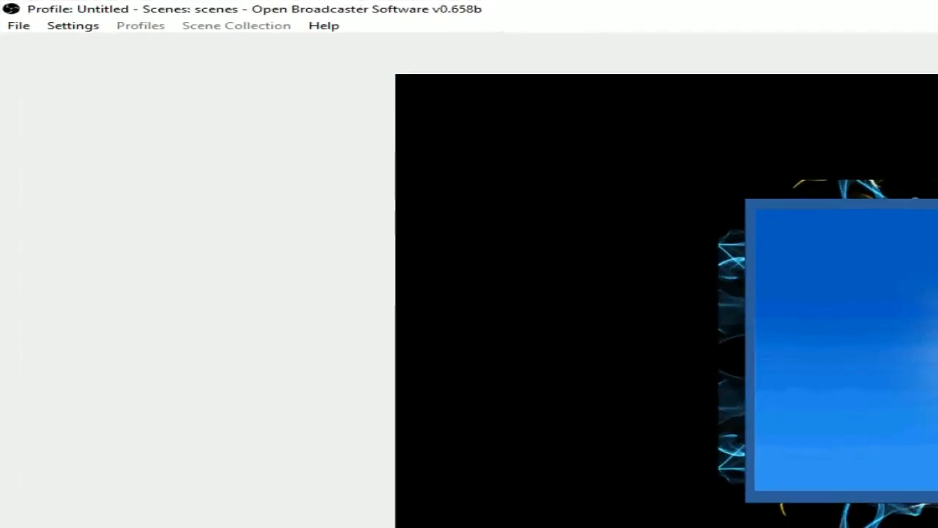